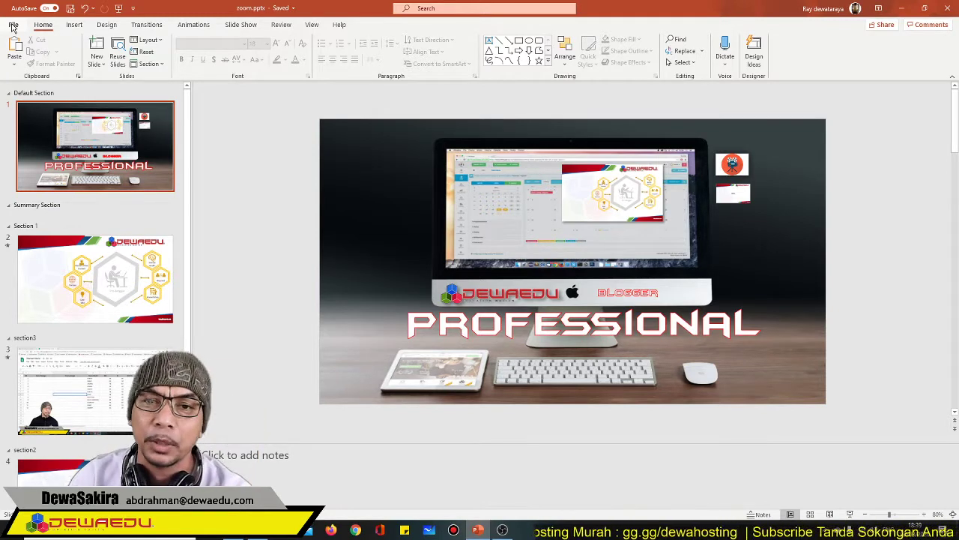
# - Create blank Presentation3 and delete the title and subtitle placeholders, leaving an empty slide
pyautogui.click(12, 27)
pyautogui.click(27, 72)
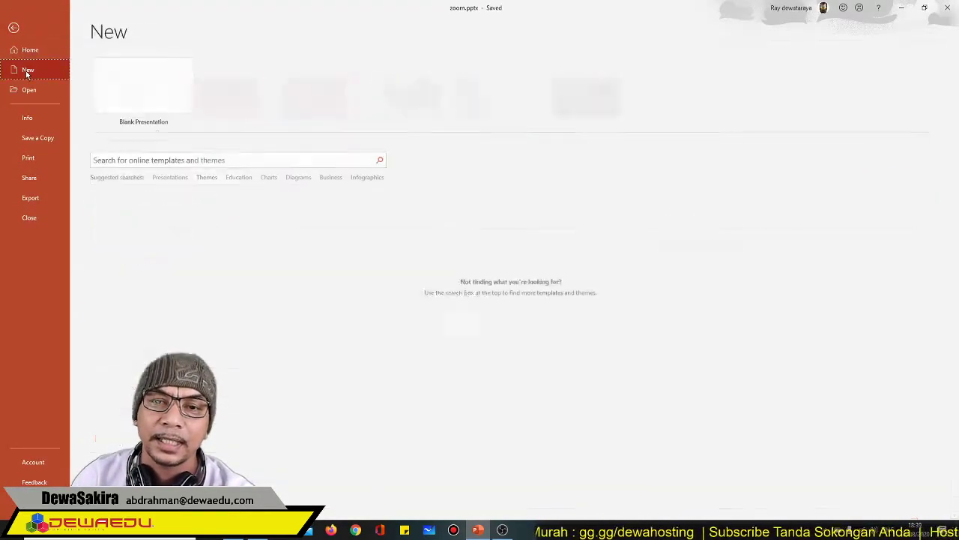
pyautogui.click(143, 98)
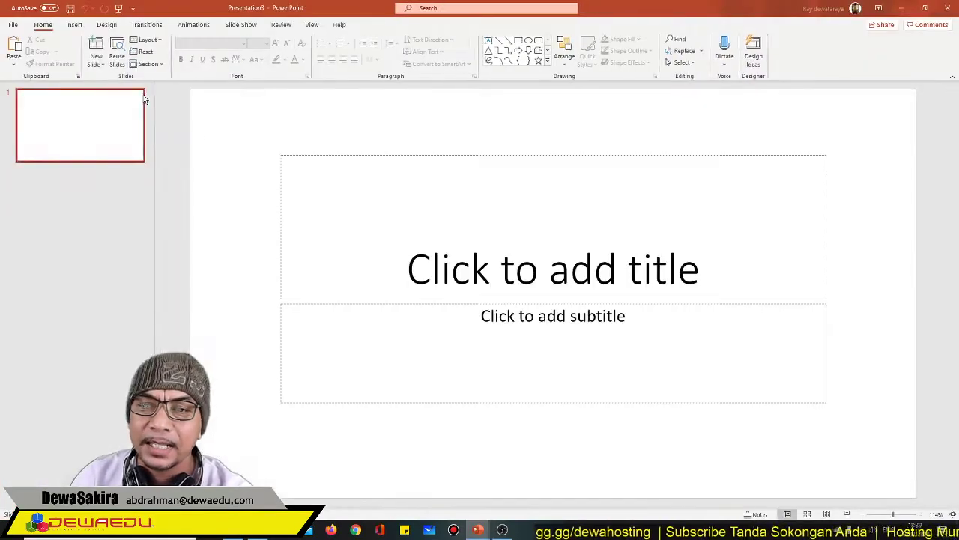
pyautogui.moveTo(251, 132); pyautogui.dragTo(865, 481)
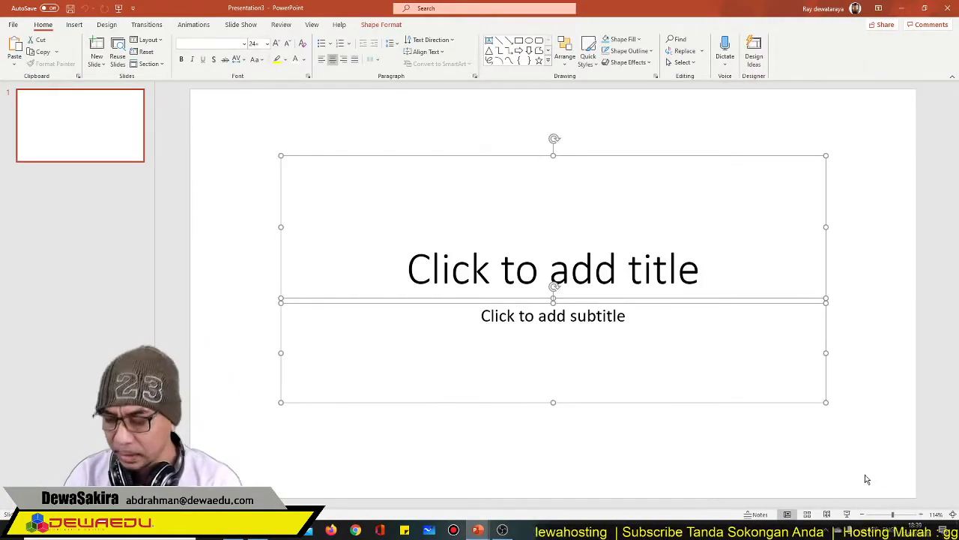
pyautogui.press('Delete')
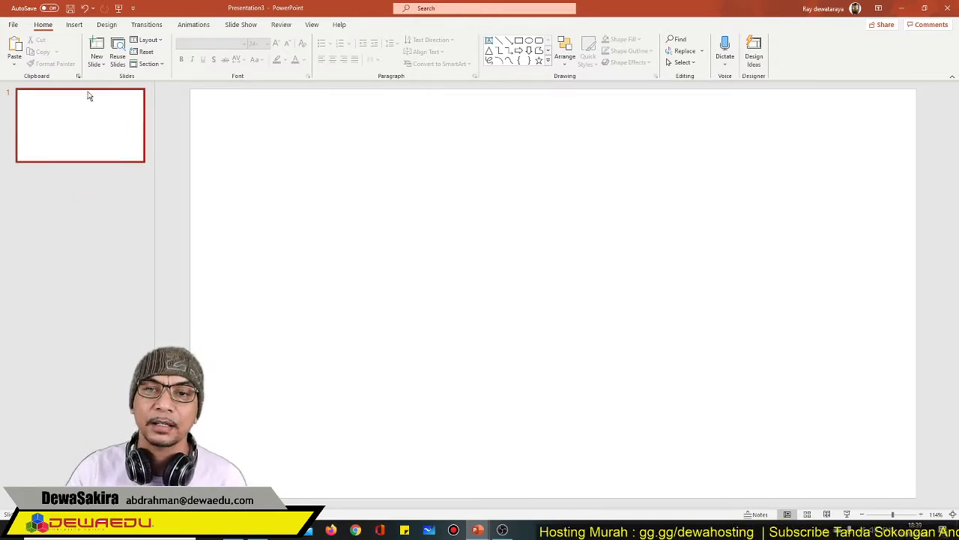
# - Insert the online butterfly swimmer photo from the Swimming image category onto the slide
pyautogui.click(75, 24)
pyautogui.click(96, 58)
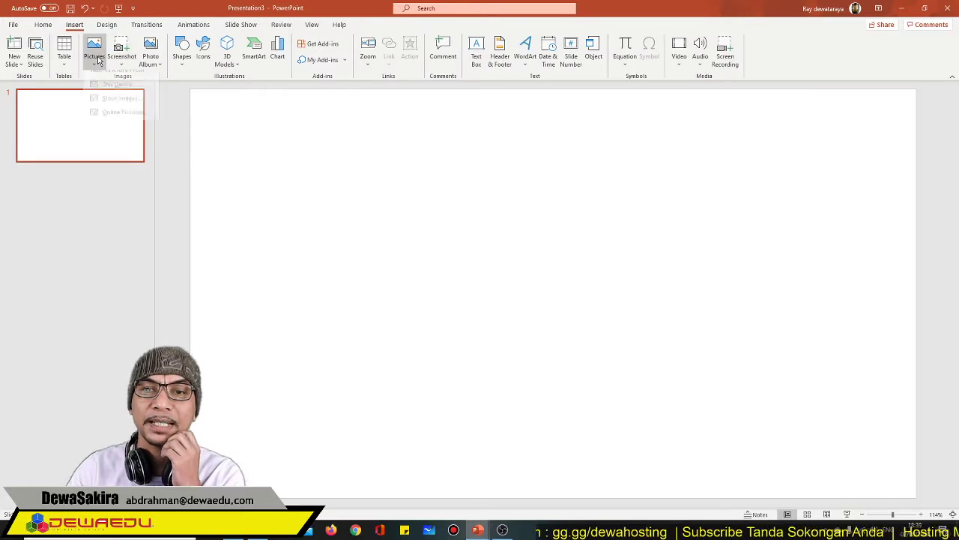
pyautogui.click(122, 122)
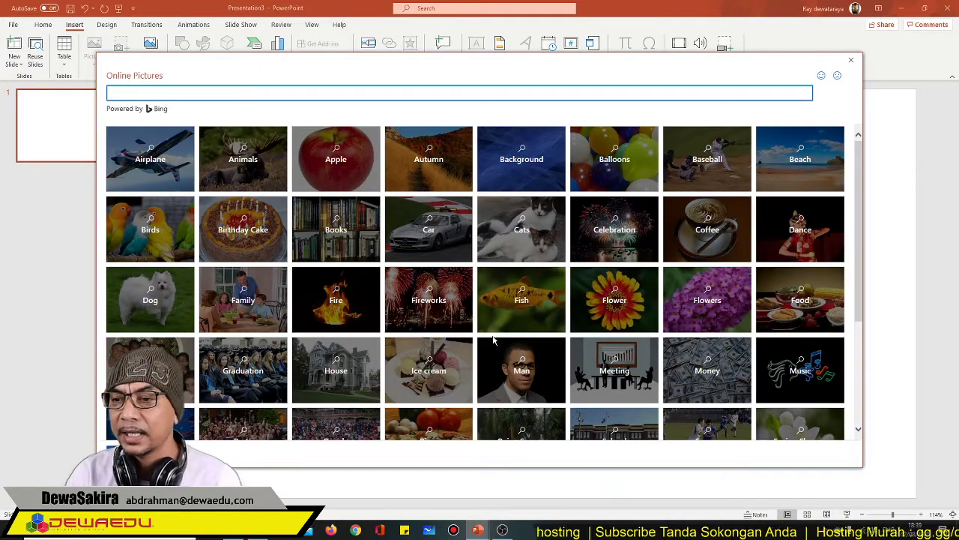
pyautogui.scroll(-2, 600, 356)
pyautogui.scroll(-3, 601, 356)
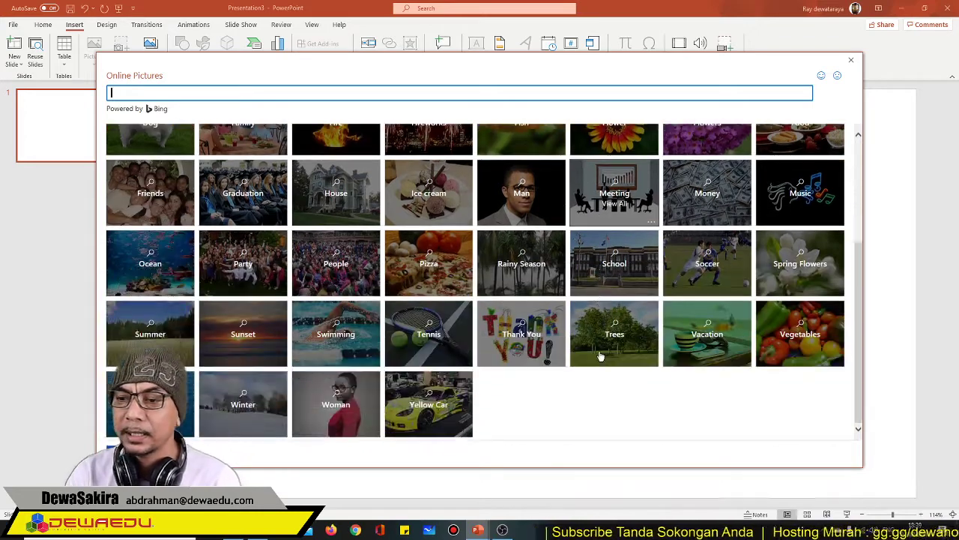
pyautogui.click(355, 358)
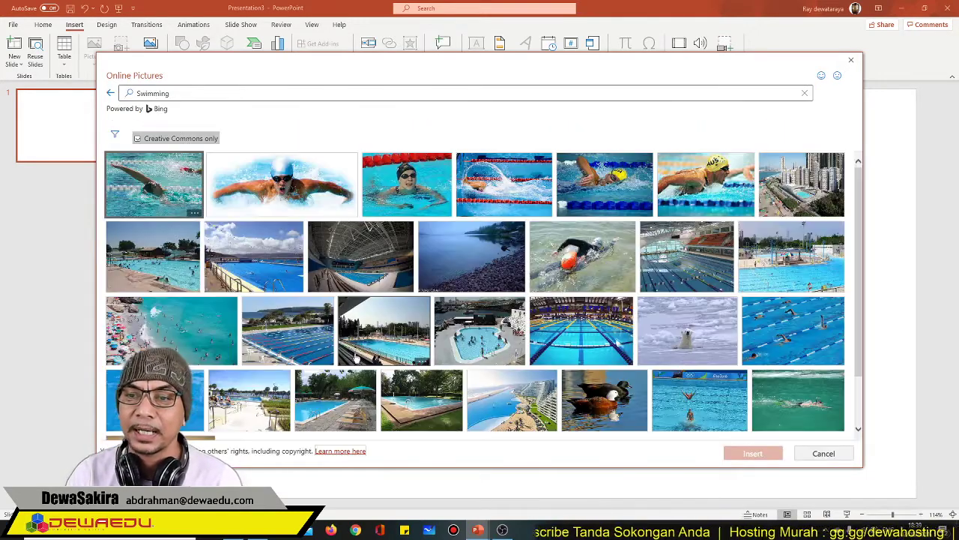
pyautogui.click(283, 186)
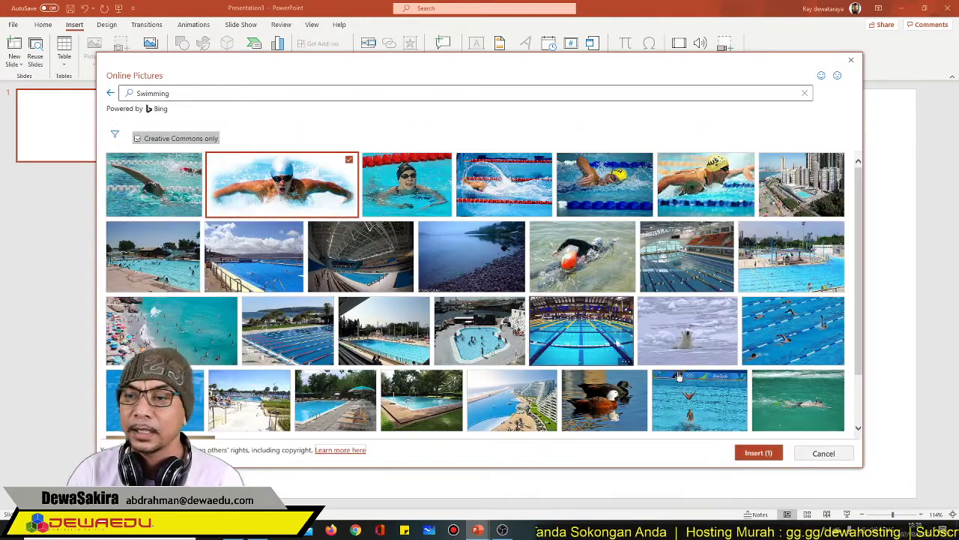
pyautogui.click(763, 460)
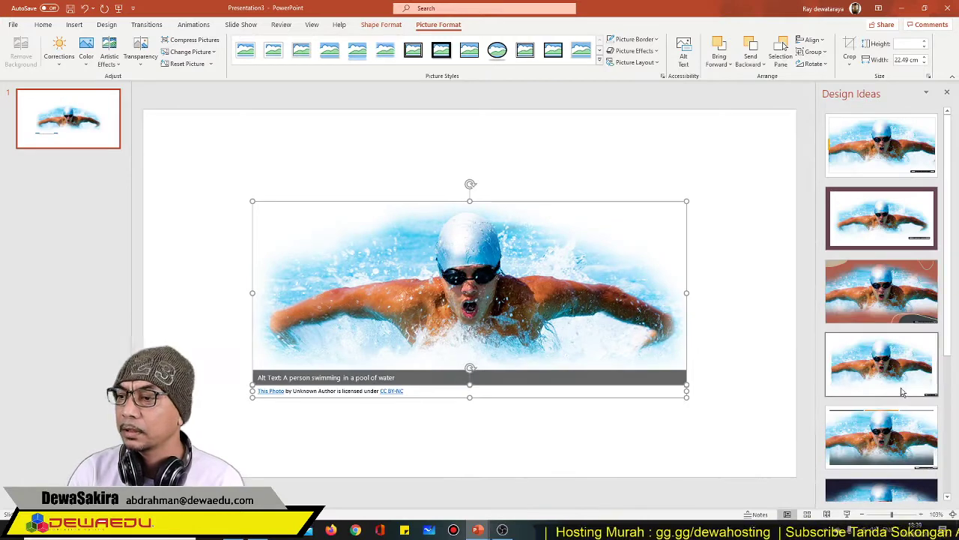
# - Apply the full-bleed dark vignette design idea to the swimmer photo
pyautogui.click(885, 442)
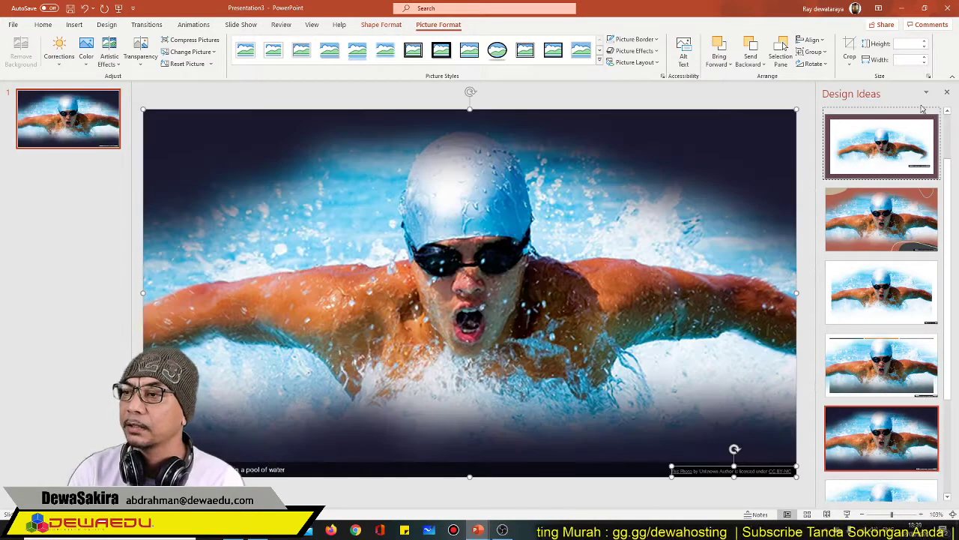
pyautogui.click(948, 94)
pyautogui.click(85, 301)
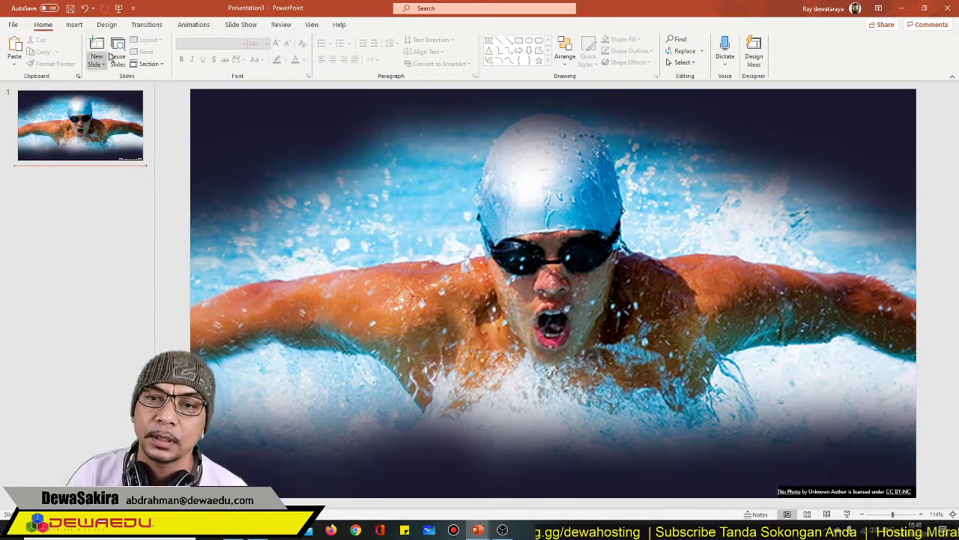
# - Add a text box over the swimmer photo for the title 'Pembentangan Prestasi Sekolah'
pyautogui.click(73, 26)
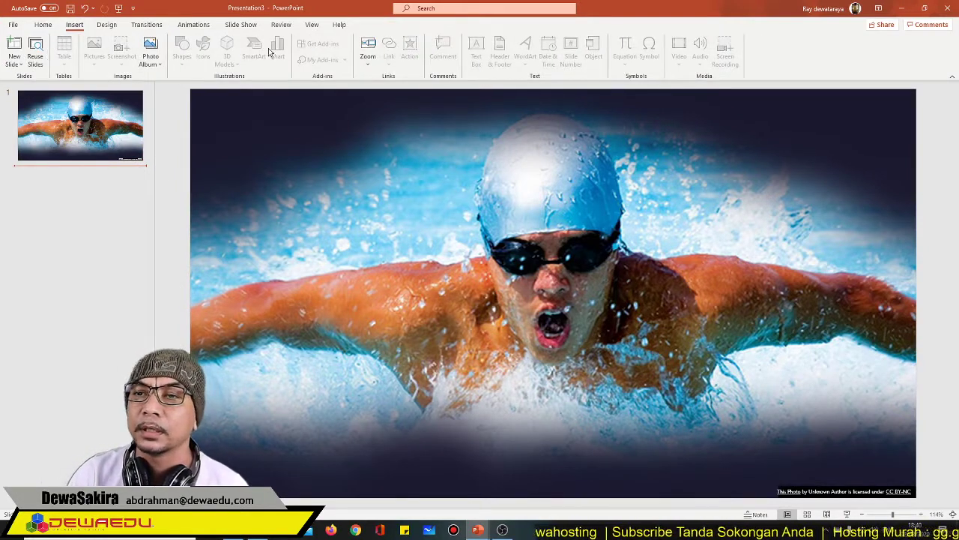
pyautogui.click(54, 27)
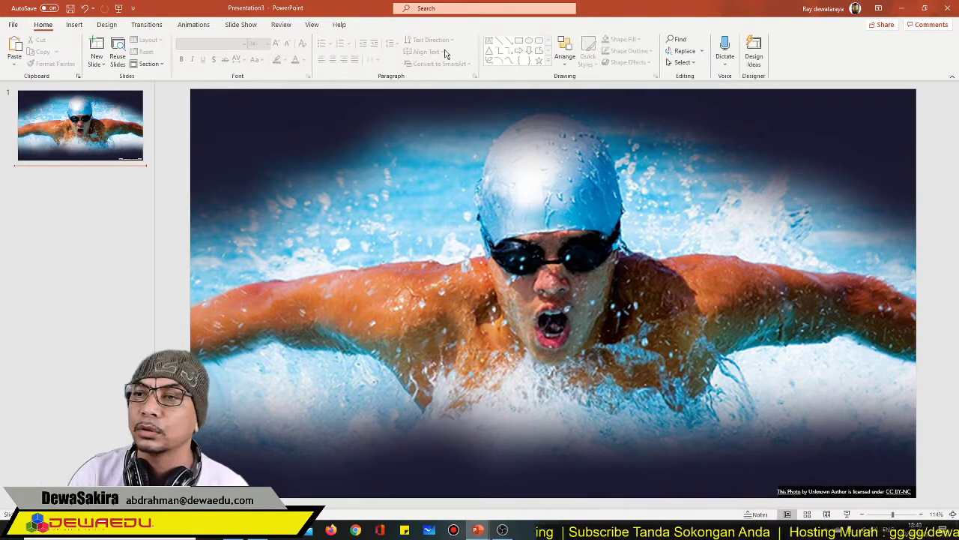
pyautogui.click(333, 131)
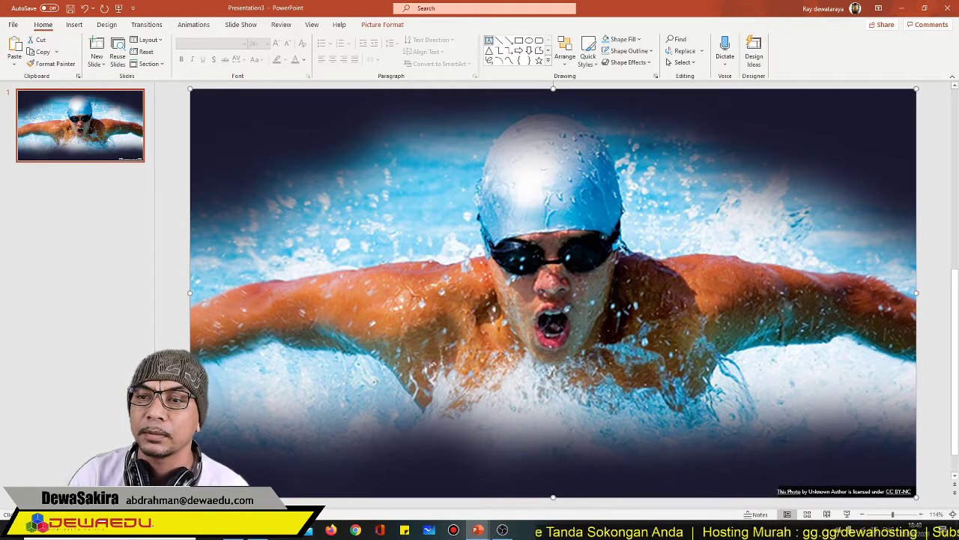
pyautogui.click(288, 132)
pyautogui.write('Pembentangan Prestasi Sekolah')
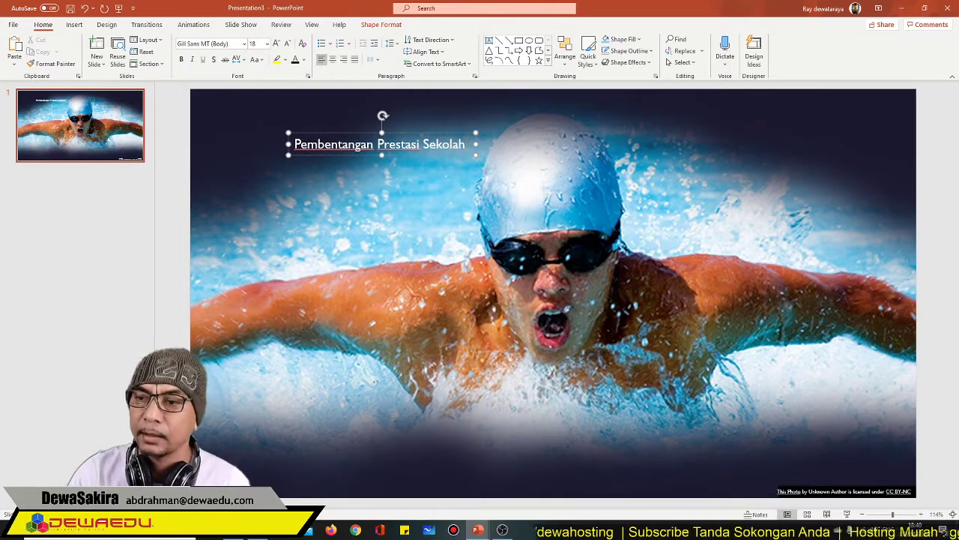
# - Move the title text box to the top-left and set its font to Impact
pyautogui.moveTo(395, 135); pyautogui.dragTo(309, 98)
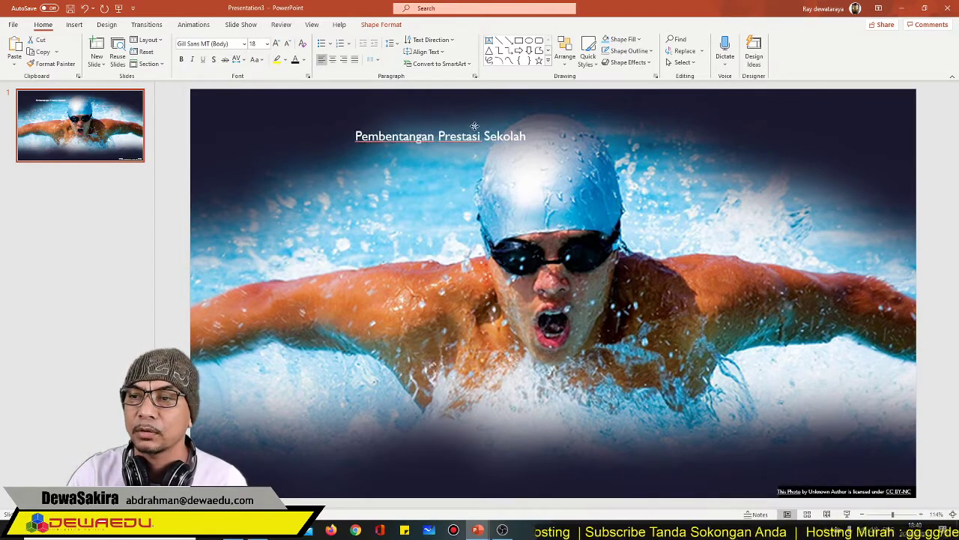
pyautogui.click(244, 45)
pyautogui.scroll(-4, 247, 217)
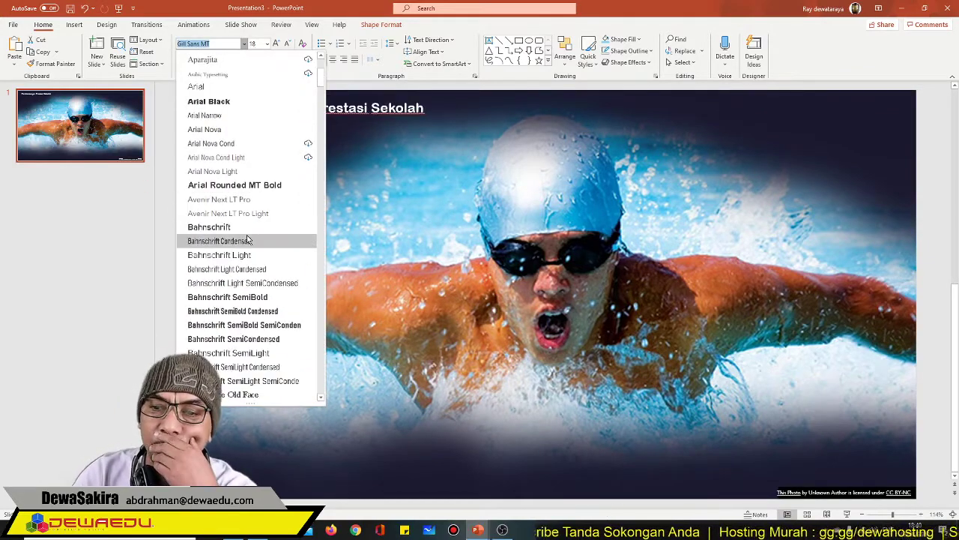
pyautogui.scroll(-4, 248, 240)
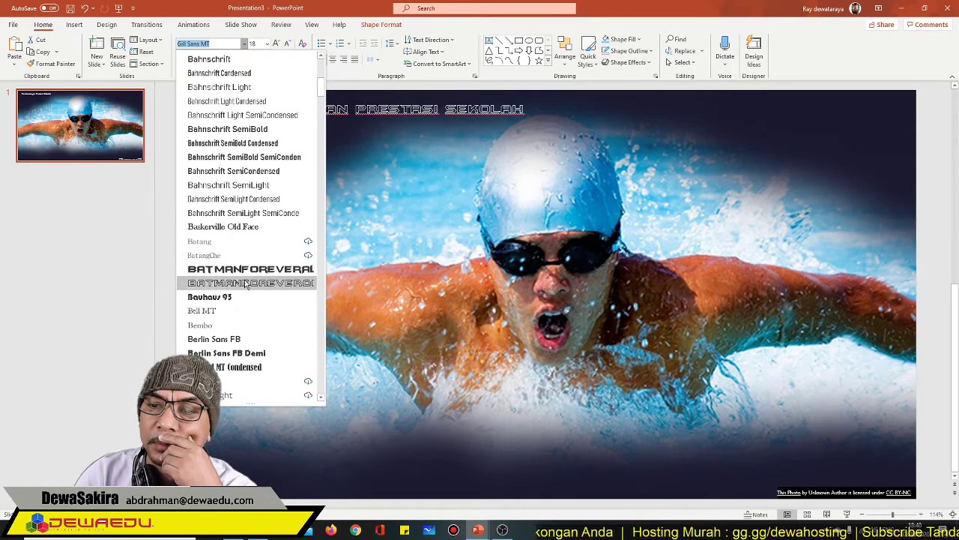
pyautogui.scroll(-1, 247, 293)
pyautogui.scroll(-2, 252, 329)
pyautogui.scroll(-2, 255, 343)
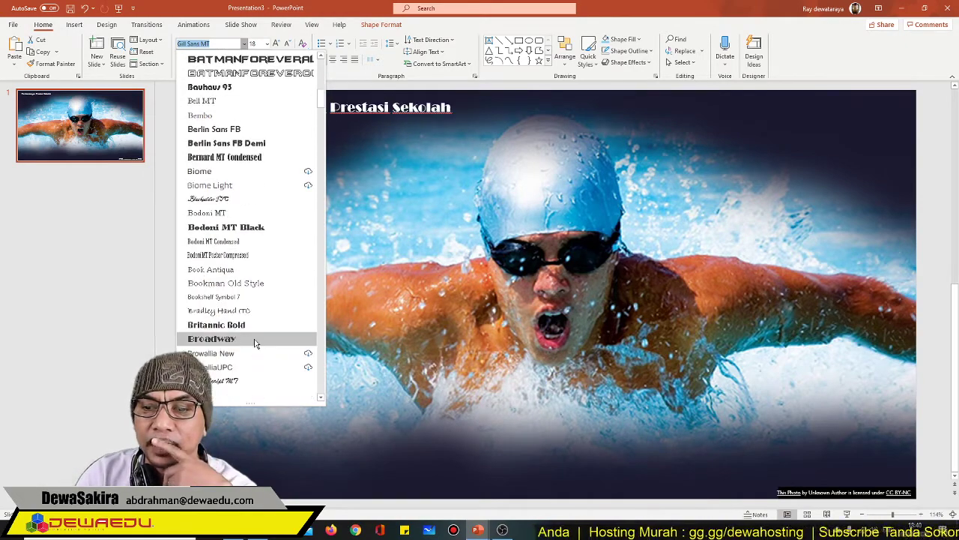
pyautogui.scroll(-1, 255, 343)
pyautogui.scroll(-4, 255, 343)
pyautogui.scroll(-2, 255, 343)
pyautogui.scroll(-2, 254, 343)
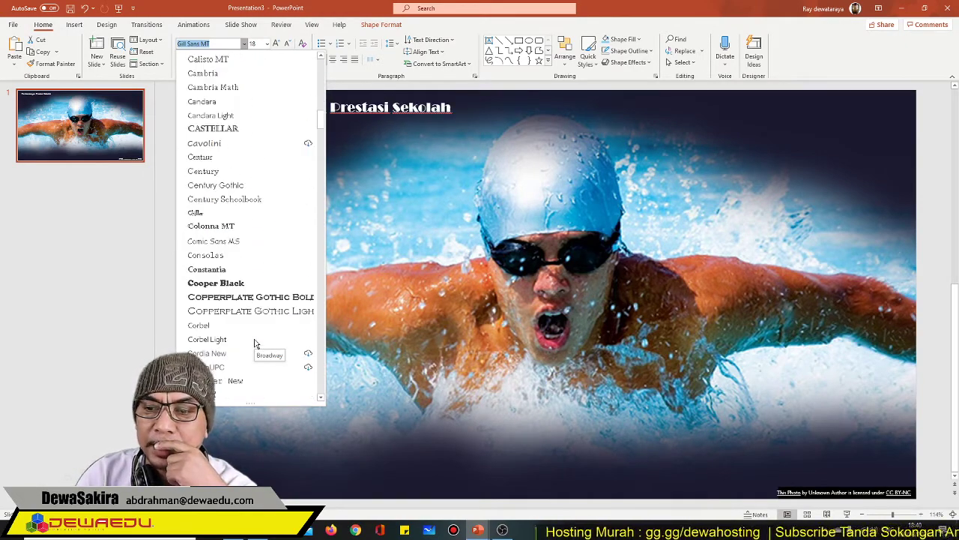
pyautogui.scroll(-3, 255, 342)
pyautogui.scroll(-4, 255, 342)
pyautogui.scroll(-3, 254, 343)
pyautogui.scroll(2, 255, 342)
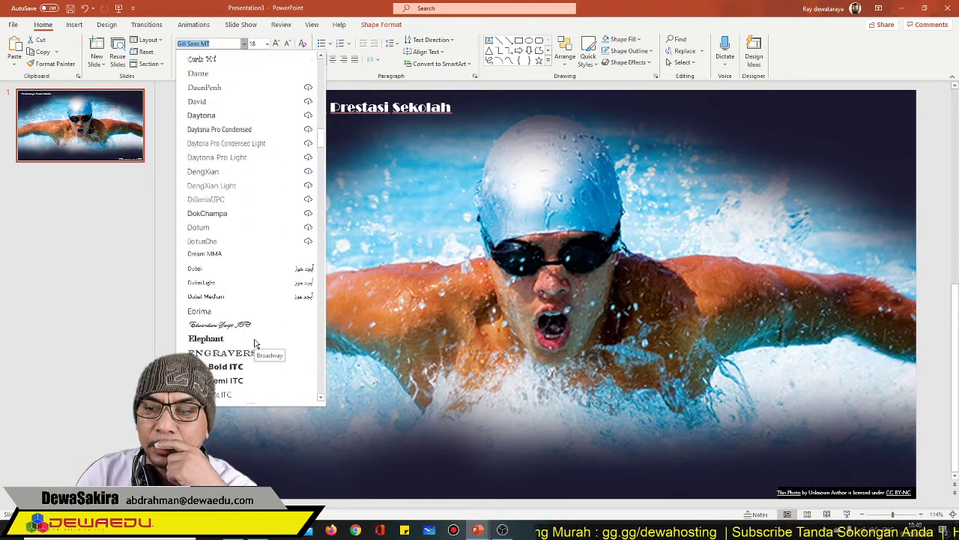
pyautogui.scroll(3, 254, 343)
pyautogui.scroll(-20, 244, 330)
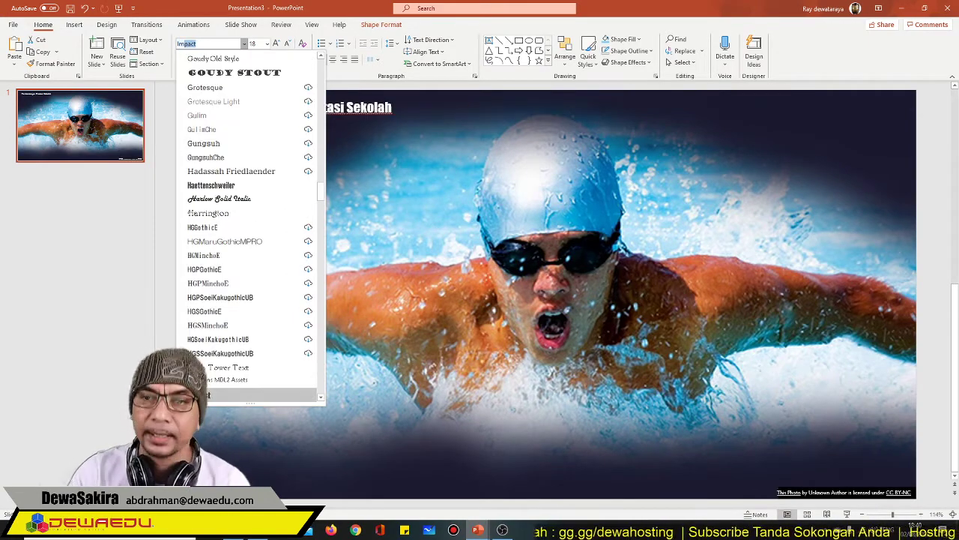
pyautogui.click(224, 395)
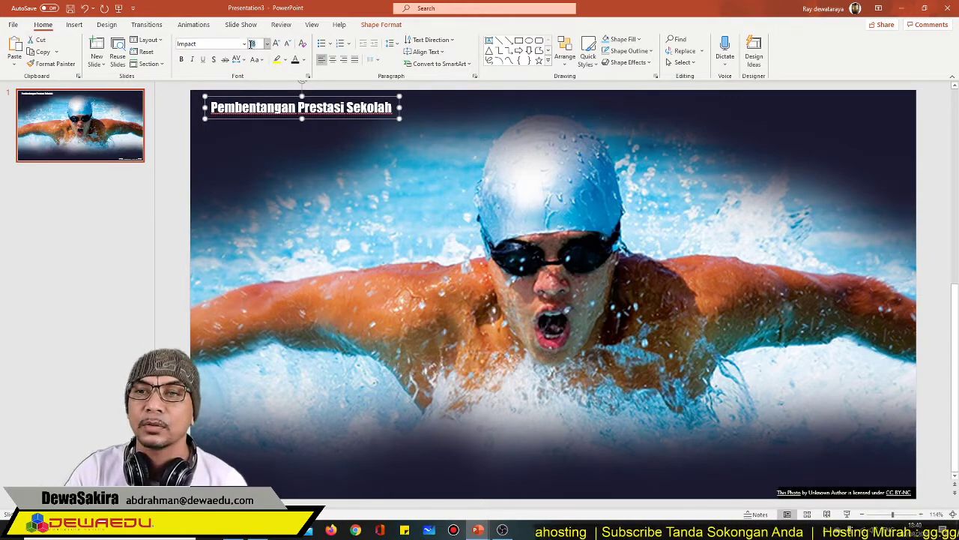
pyautogui.click(258, 44)
pyautogui.write('50')
# - Set the title to 50 pt and centre it horizontally at the top of the slide
pyautogui.press('Return')
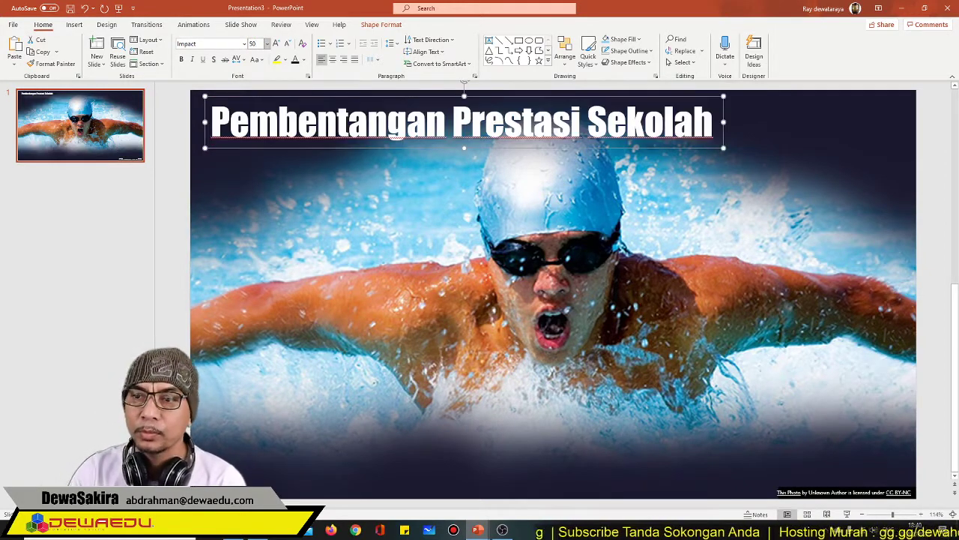
pyautogui.click(401, 155)
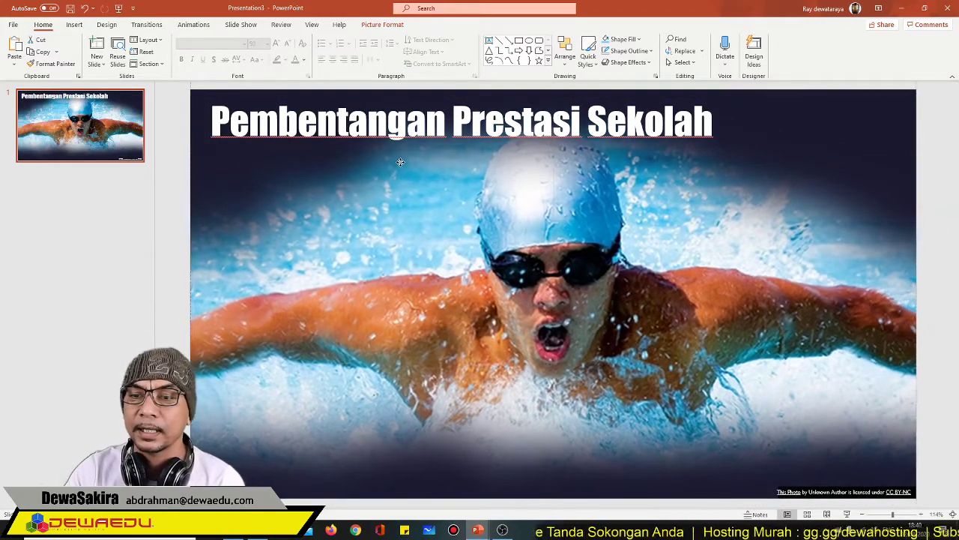
pyautogui.click(517, 123)
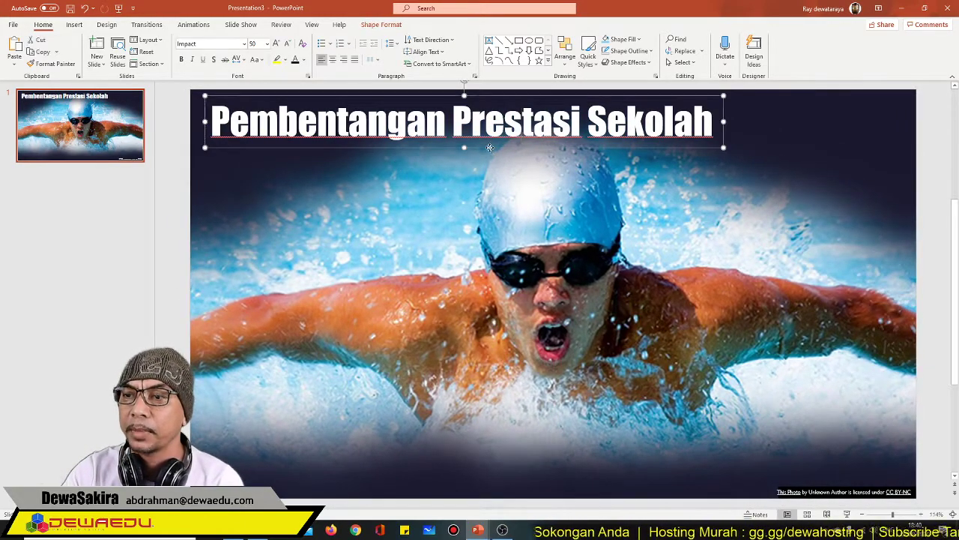
pyautogui.moveTo(491, 152); pyautogui.dragTo(578, 144)
# - Add four new blank slides after the swimmer title slide
pyautogui.click(107, 383)
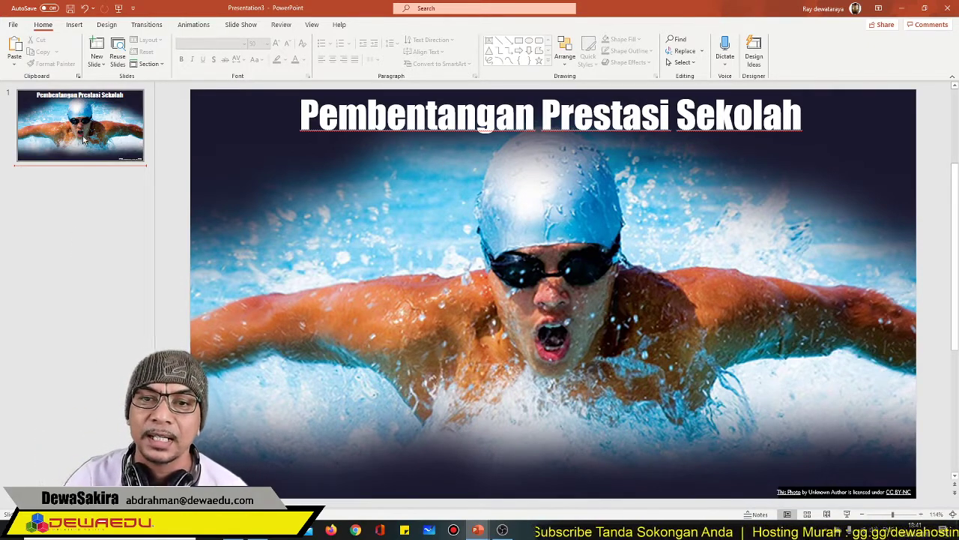
pyautogui.click(96, 47)
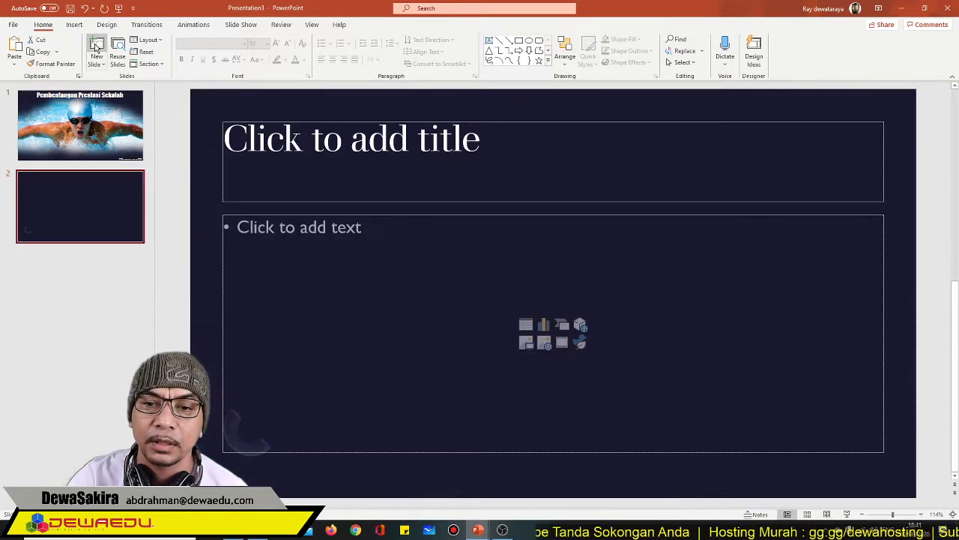
pyautogui.click(96, 46)
pyautogui.click(96, 47)
pyautogui.click(96, 47)
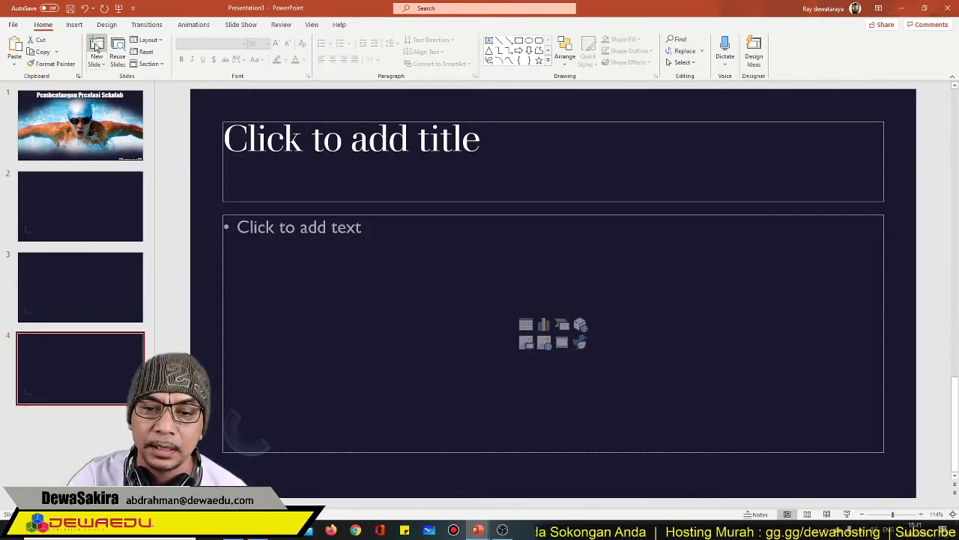
# - Title slide 2 'Slide 1' and get its body placeholder ready for text
pyautogui.click(86, 204)
pyautogui.click(353, 150)
pyautogui.write('Slide 1')
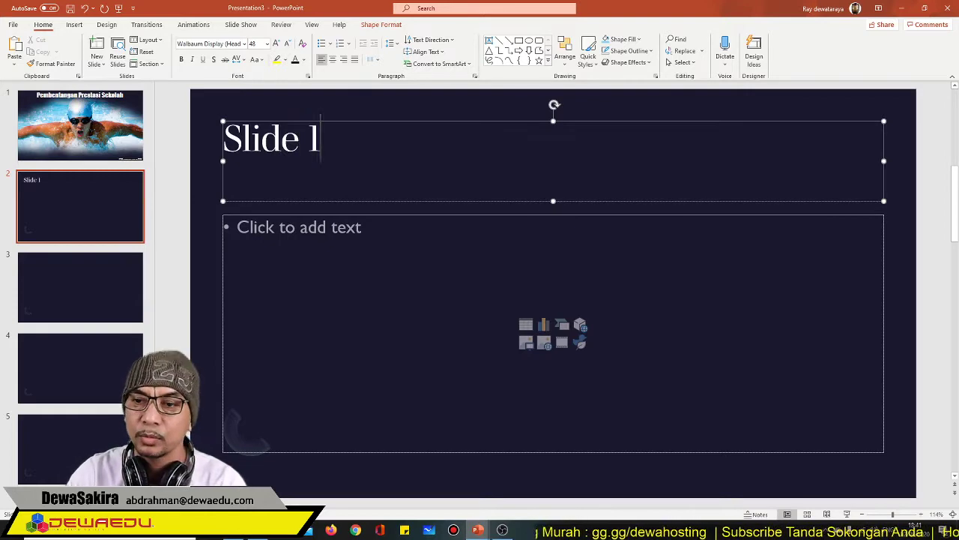
pyautogui.click(316, 224)
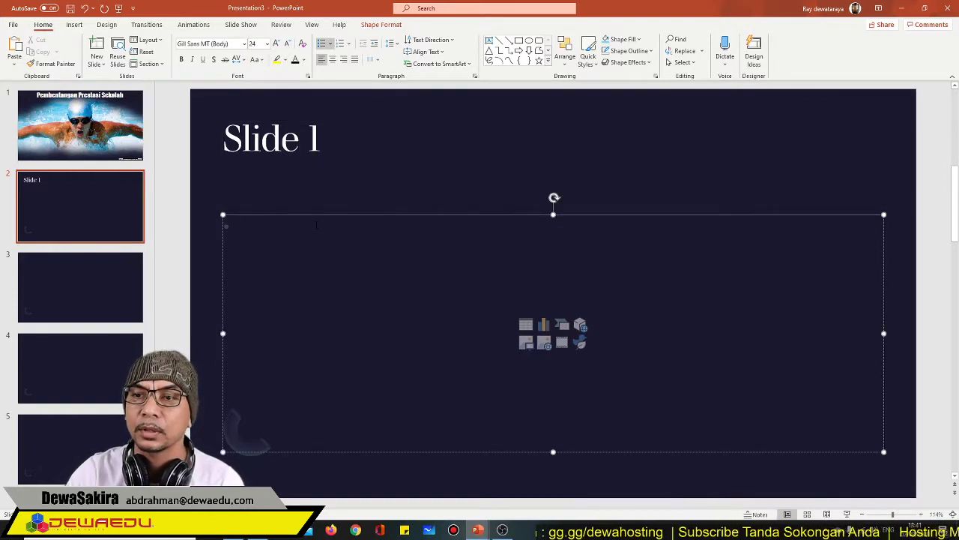
# - Copy the prezi.com homepage heading about presenting over video, then return to Presentation3
pyautogui.click(240, 538)
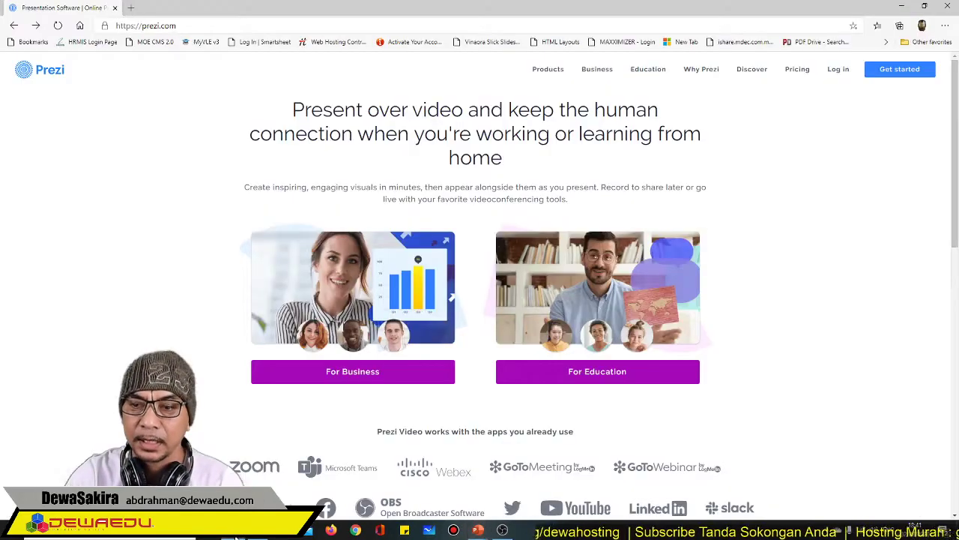
pyautogui.moveTo(291, 107); pyautogui.dragTo(687, 203)
pyautogui.click(129, 154)
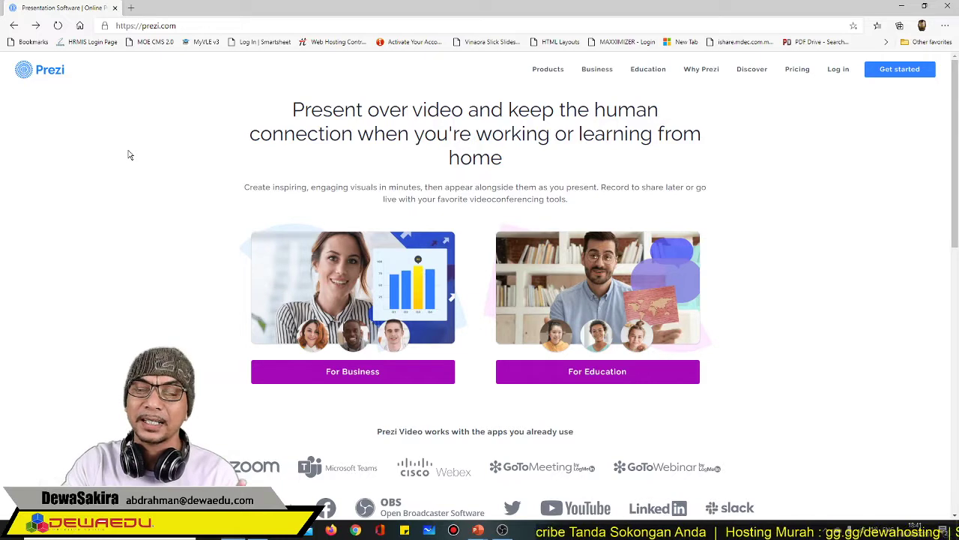
pyautogui.moveTo(285, 106); pyautogui.dragTo(530, 166)
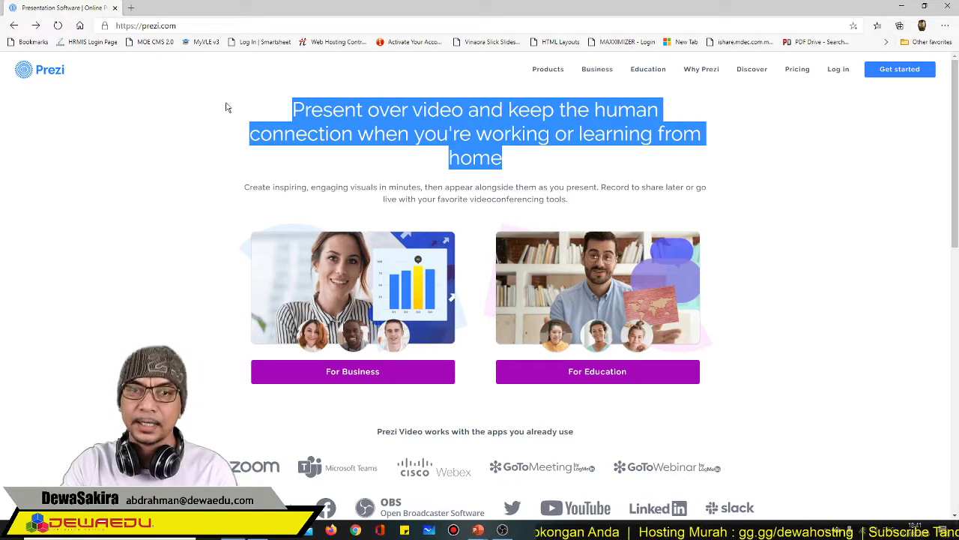
pyautogui.click(477, 530)
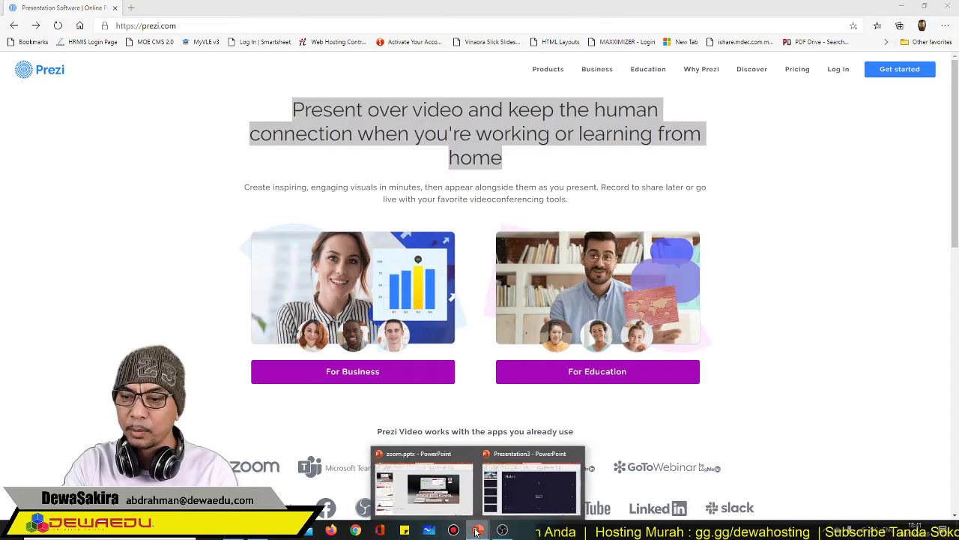
pyautogui.click(516, 495)
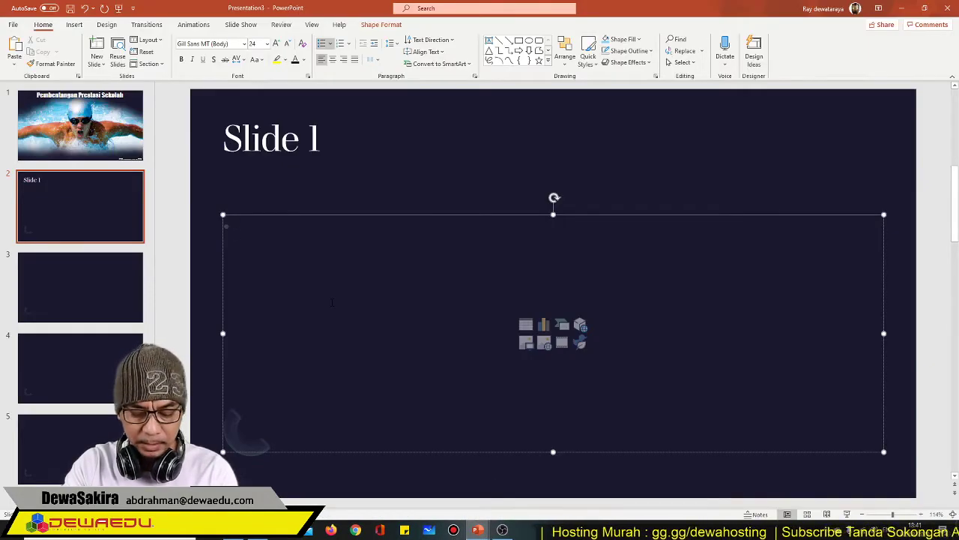
# - Paste the Prezi heading into slide 2's body and make it white
pyautogui.hotkey('ctrl', 'v')
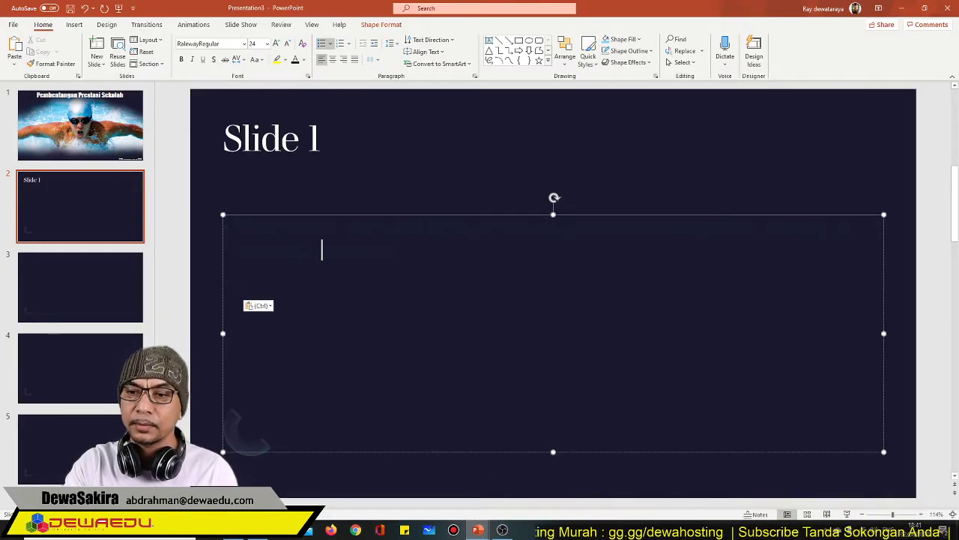
pyautogui.moveTo(402, 255); pyautogui.dragTo(237, 221)
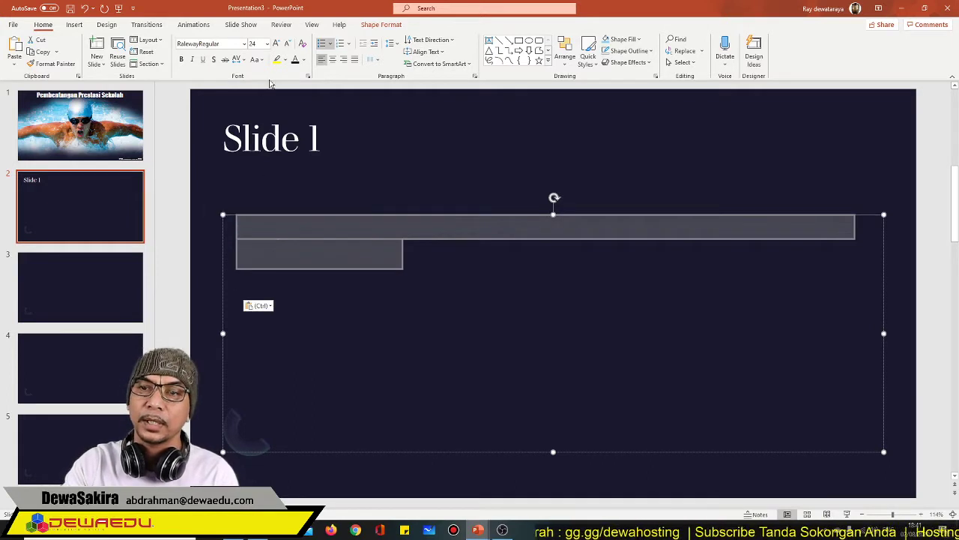
pyautogui.click(305, 58)
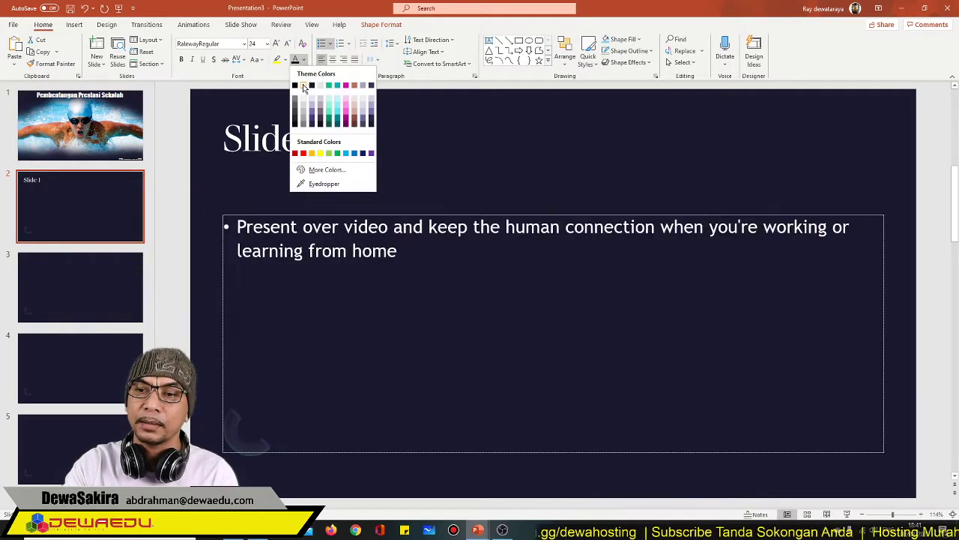
pyautogui.click(297, 87)
pyautogui.click(238, 188)
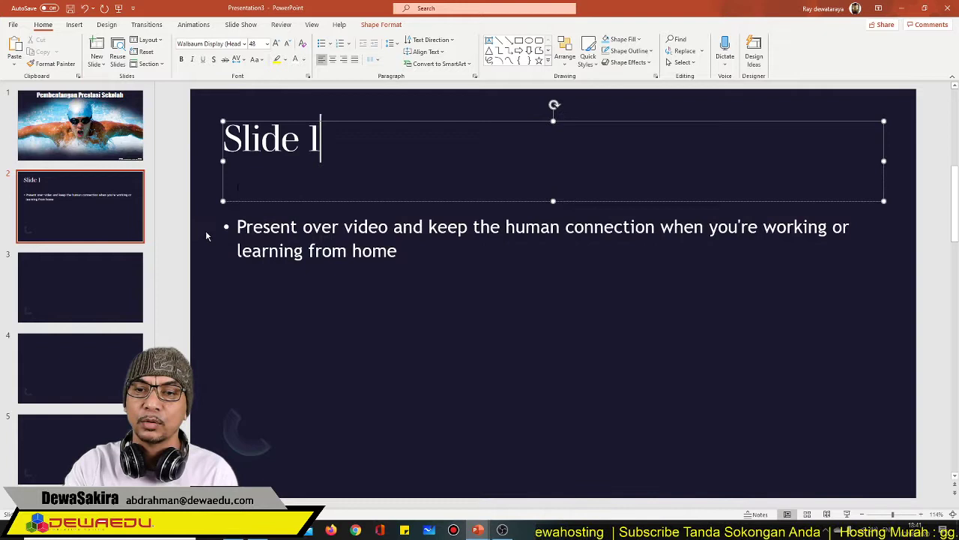
# - Title slide 3 'Slide 1 sambungan' and paste the heading repeatedly into its body in white
pyautogui.click(176, 263)
pyautogui.click(86, 314)
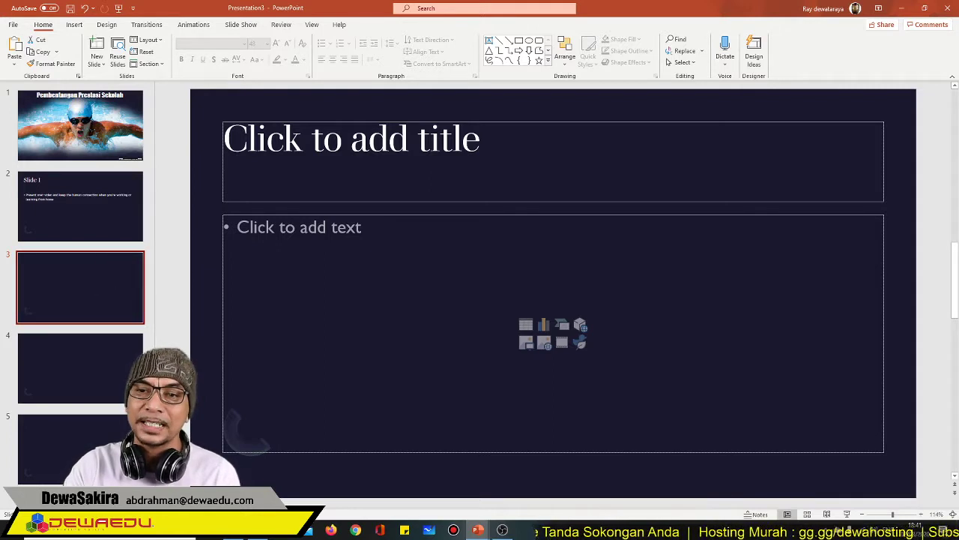
pyautogui.click(225, 138)
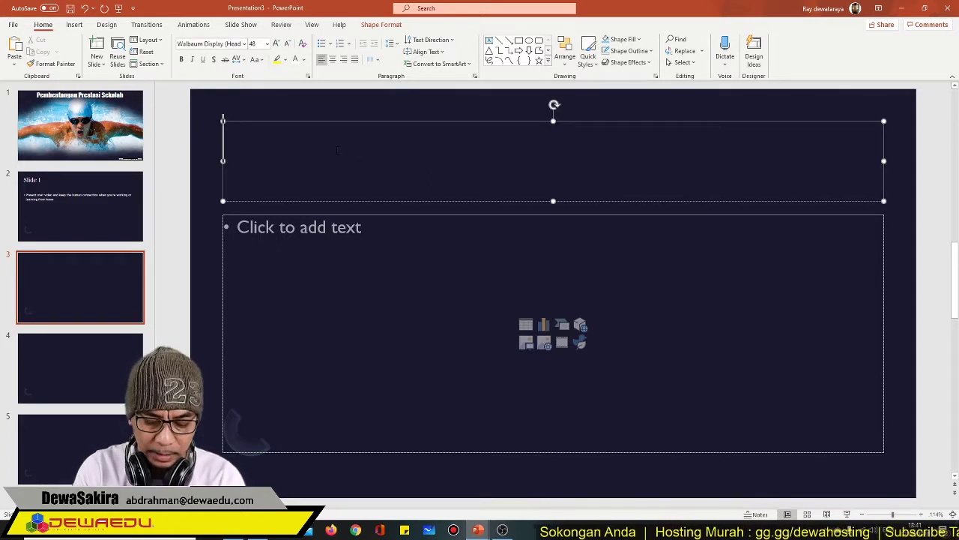
pyautogui.write('Slide 1 sa')
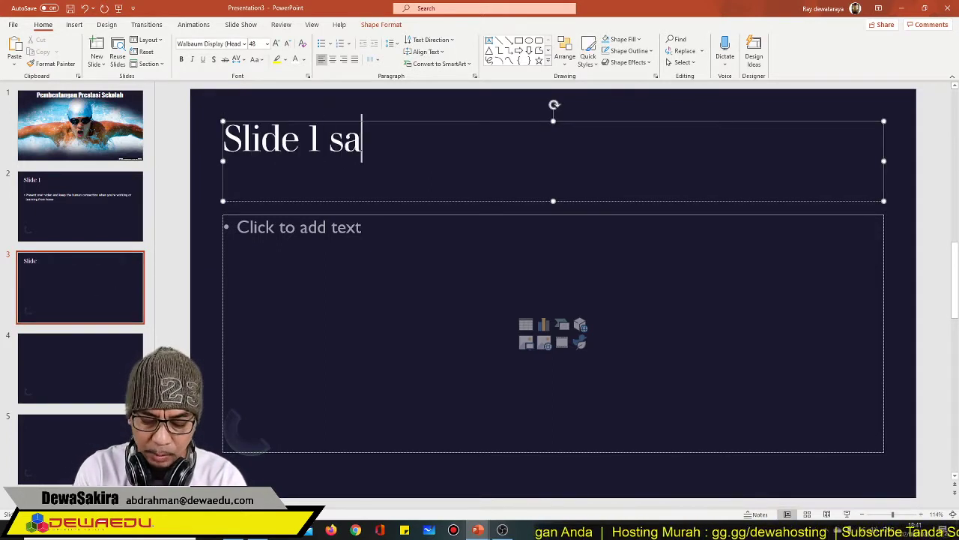
pyautogui.write('mbungan')
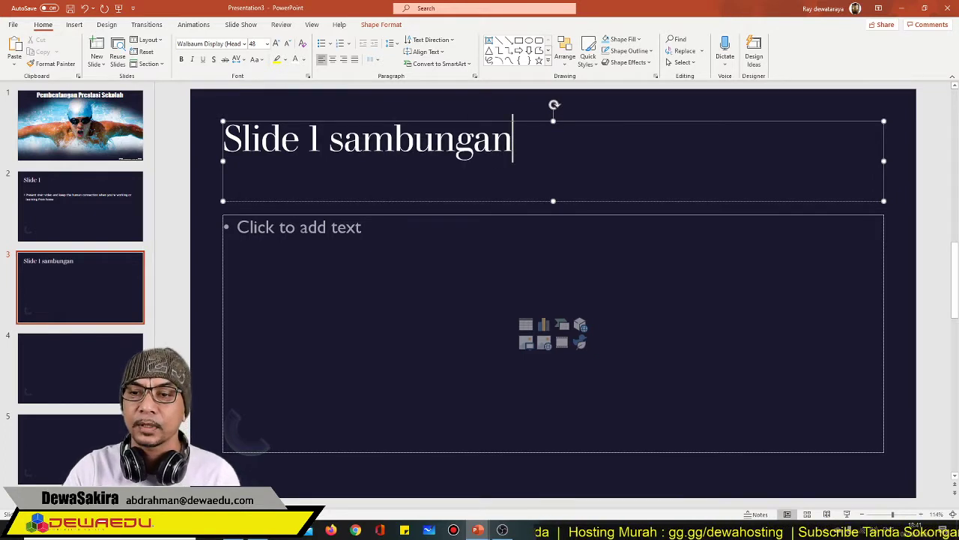
pyautogui.click(299, 236)
pyautogui.hotkey('ctrl', 'v')
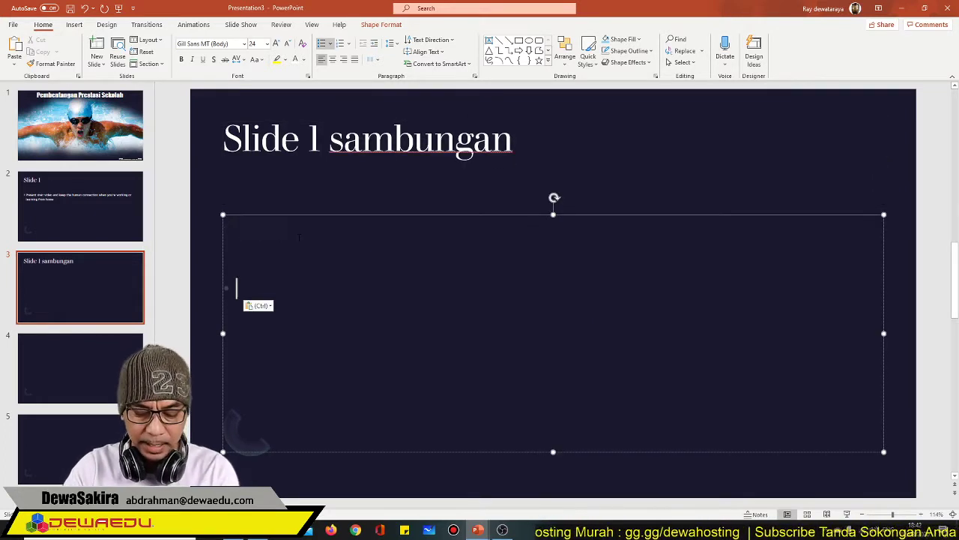
pyautogui.hotkey('ctrl', 'v')
pyautogui.hotkey('ctrl', 'v')
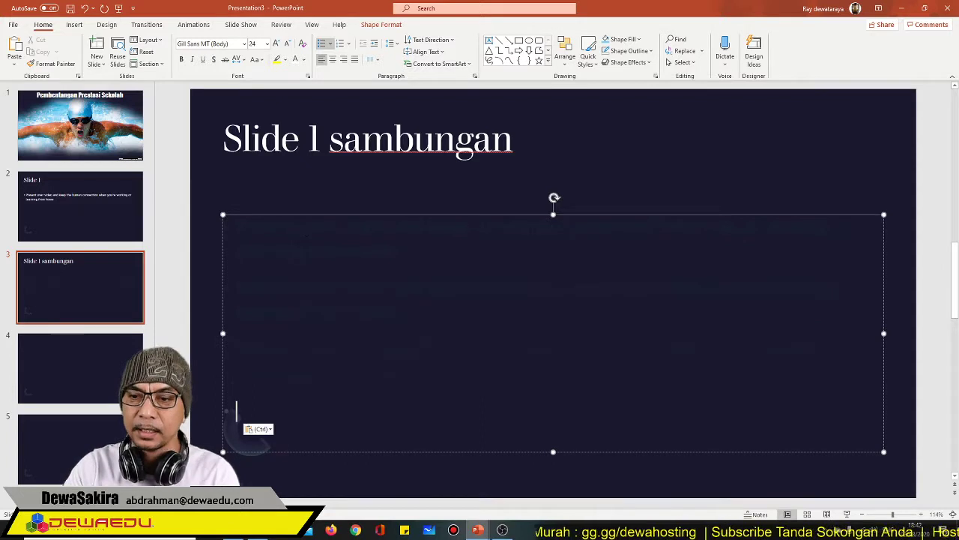
pyautogui.click(343, 216)
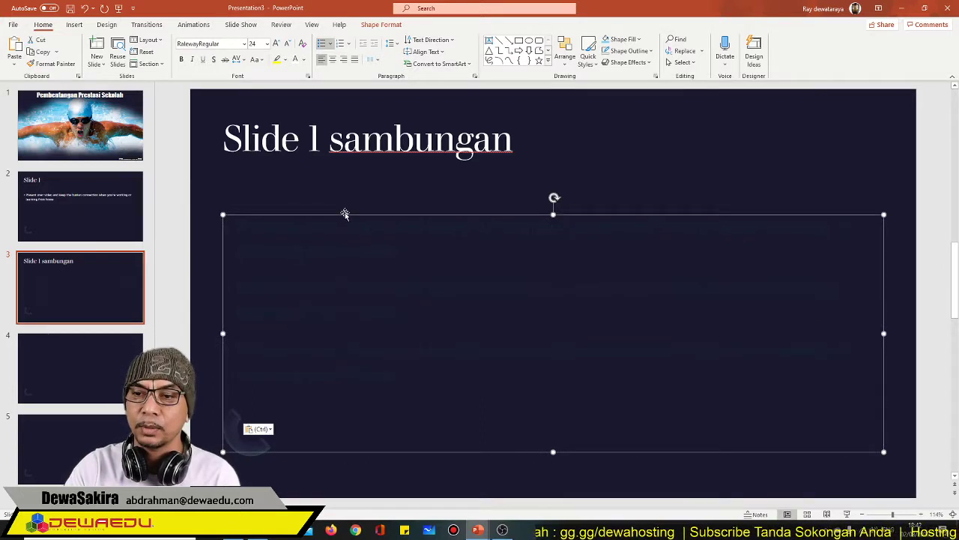
pyautogui.click(295, 59)
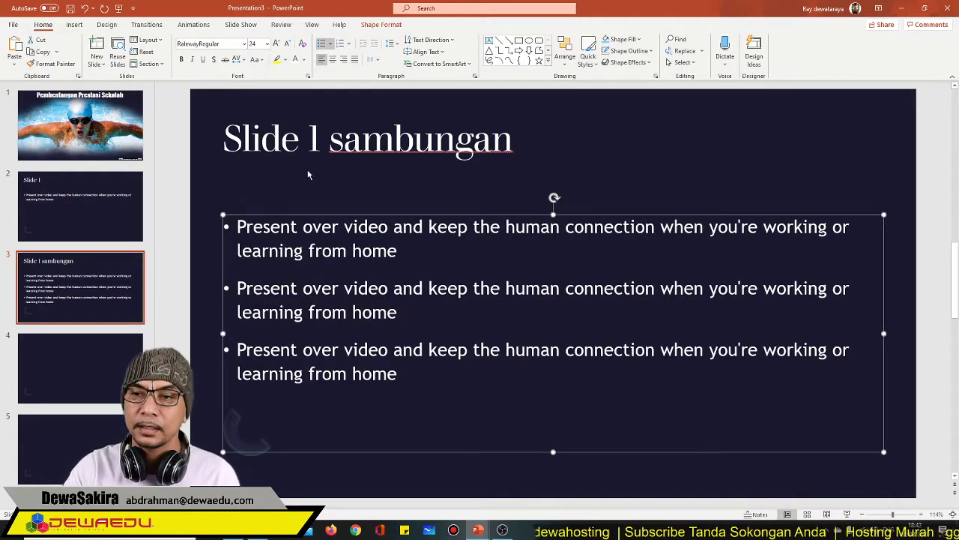
# - Give slide 4 the title 'Video'
pyautogui.click(91, 354)
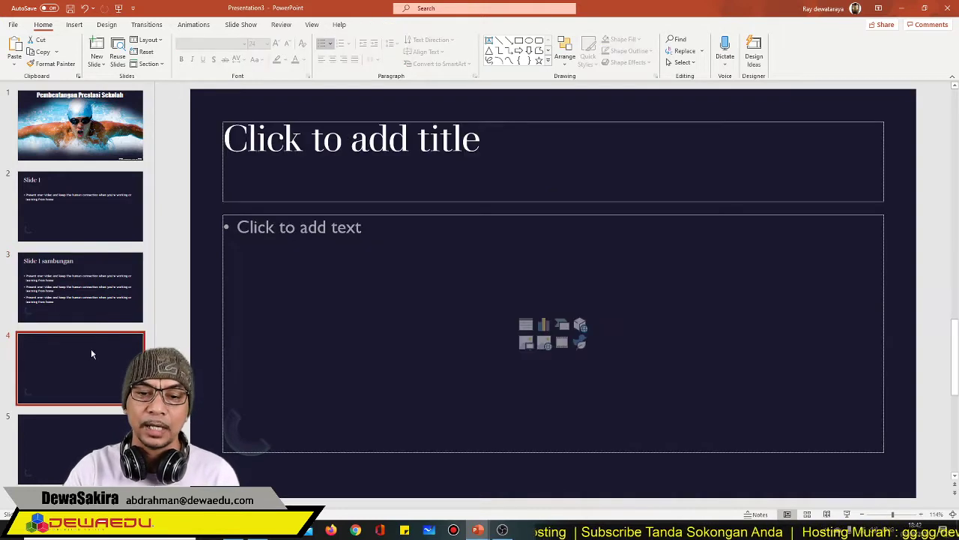
pyautogui.click(296, 150)
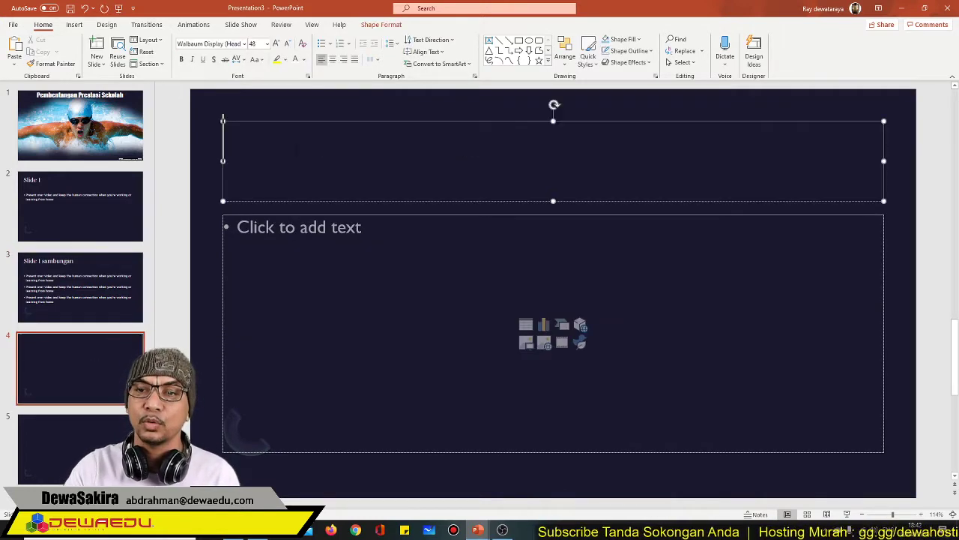
pyautogui.write('V')
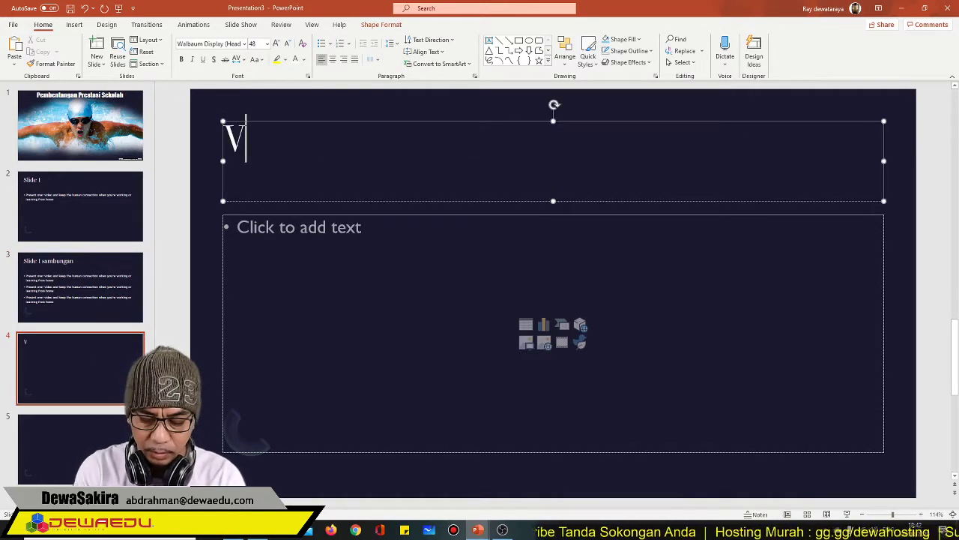
pyautogui.write('ideo')
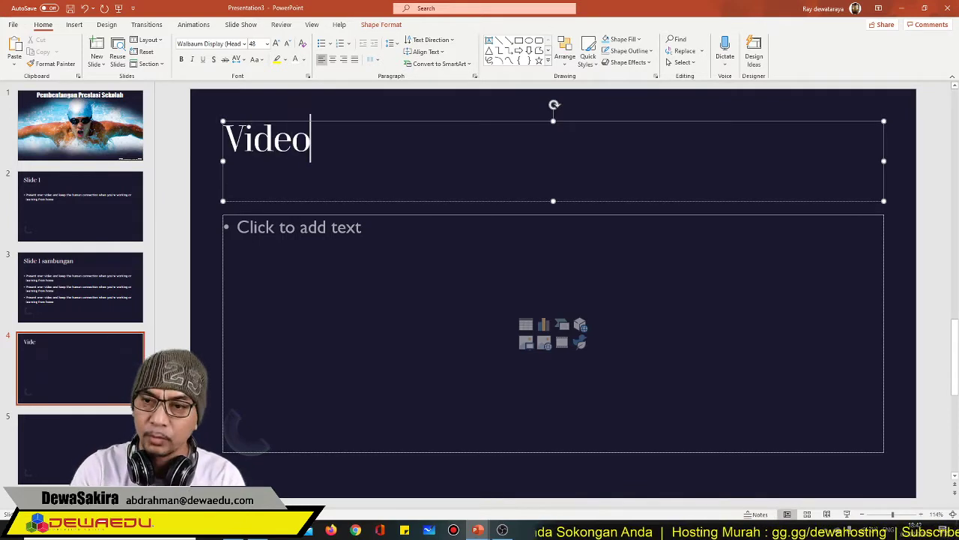
# - Insert apowersoft.mp4 into slide 4 and enlarge it to fill most of the slide
pyautogui.click(563, 343)
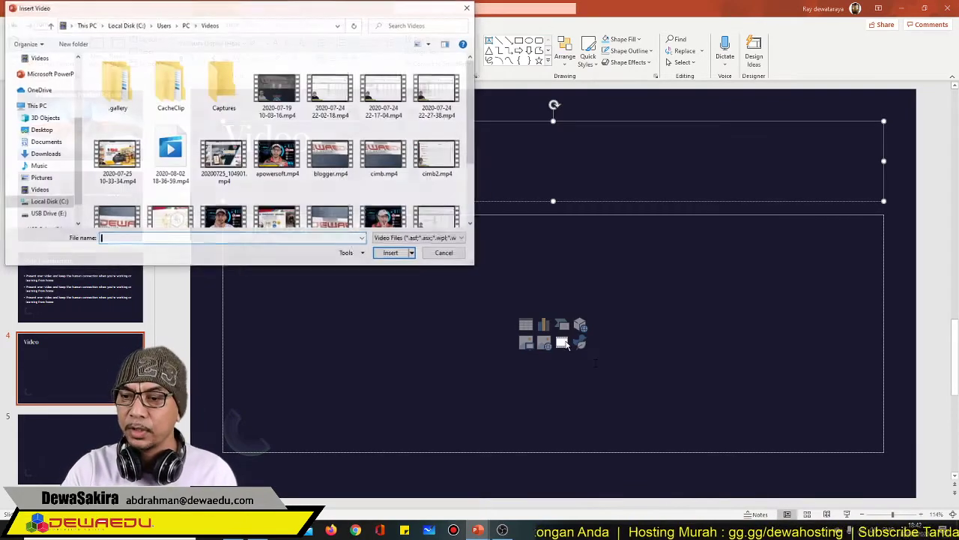
pyautogui.click(277, 157)
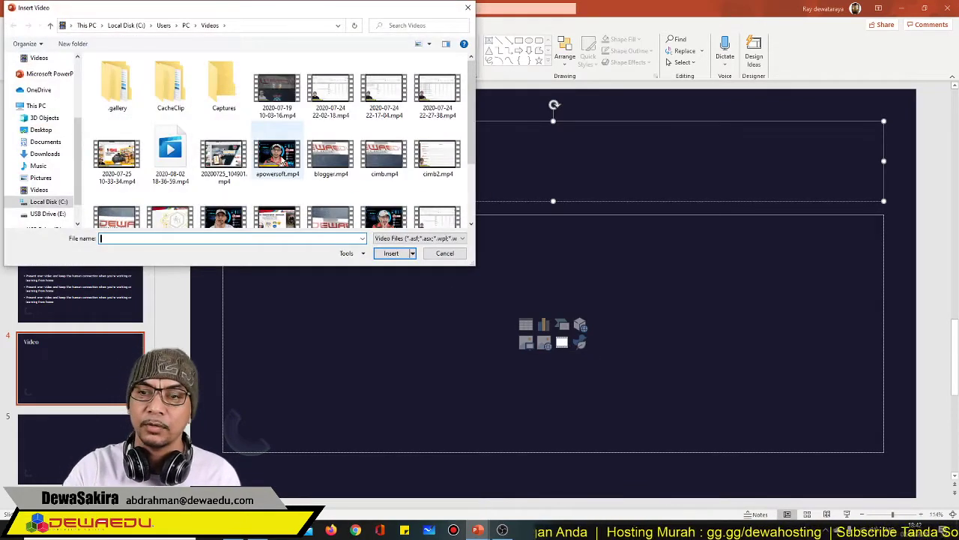
pyautogui.click(391, 252)
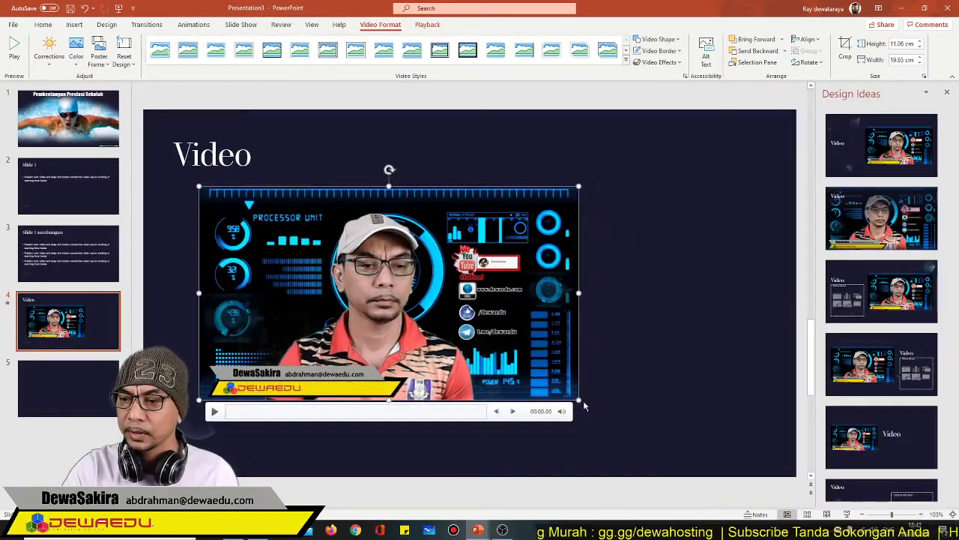
pyautogui.moveTo(579, 399); pyautogui.dragTo(705, 472)
pyautogui.moveTo(491, 405); pyautogui.dragTo(509, 391)
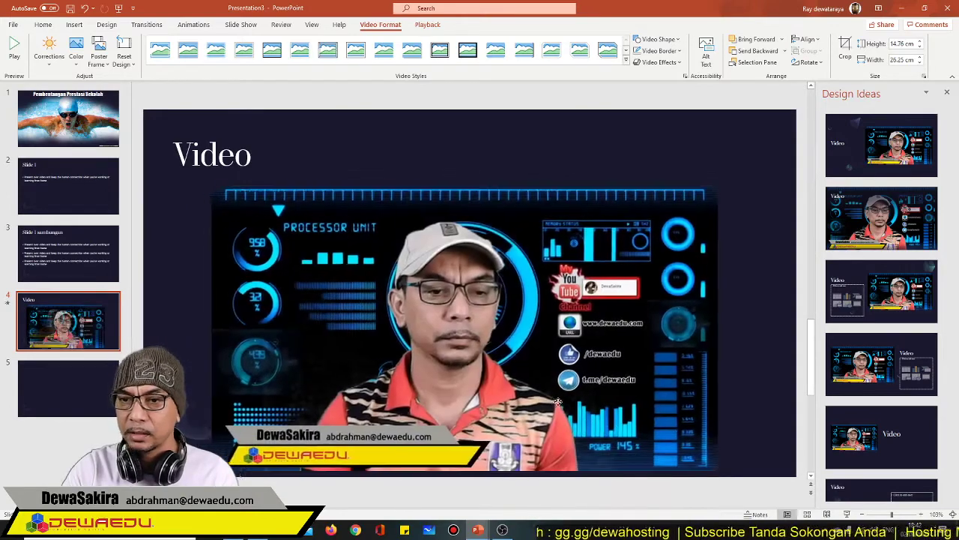
pyautogui.rightClick(520, 363)
pyautogui.click(578, 385)
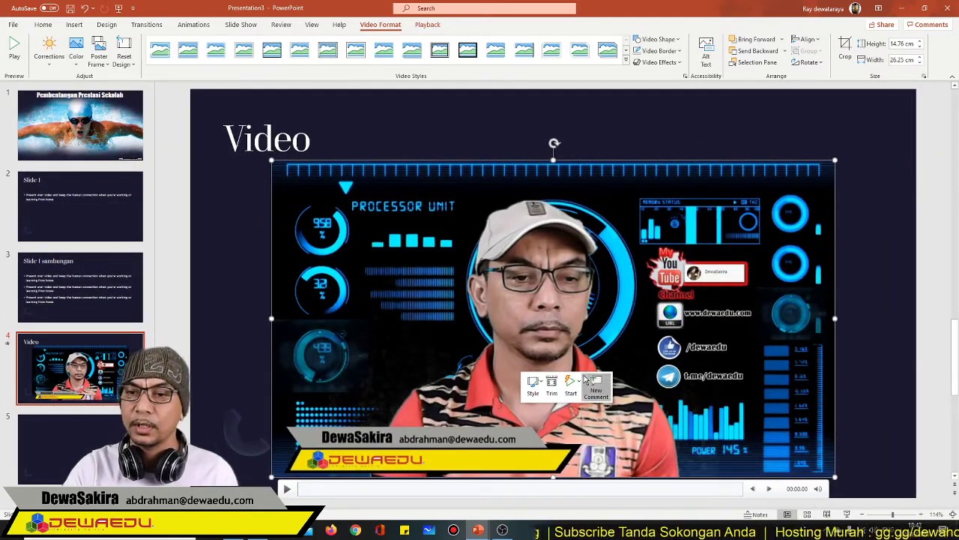
pyautogui.click(83, 450)
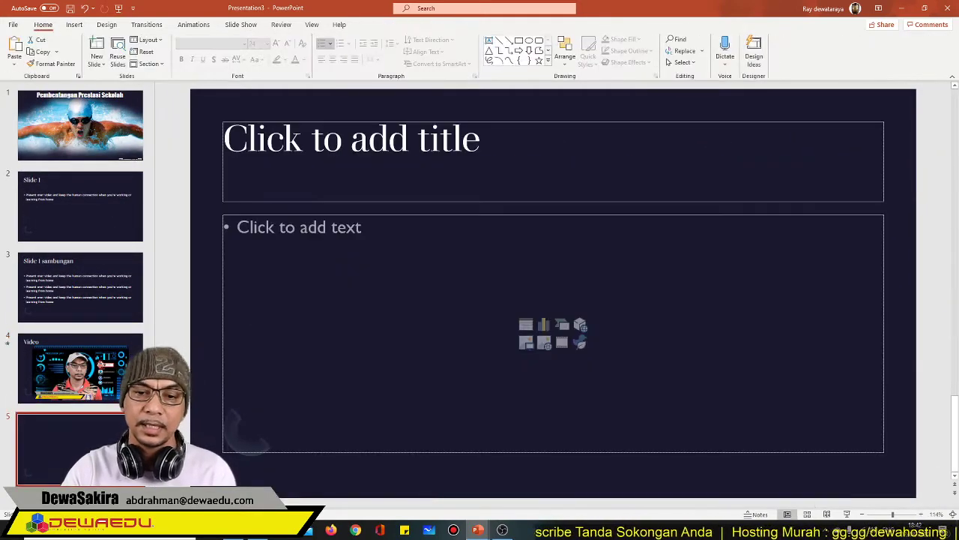
# - Title slide 5 'Slide 3', then return to slide 2 titled 'Slide 1'
pyautogui.click(316, 152)
pyautogui.write('Slide 3')
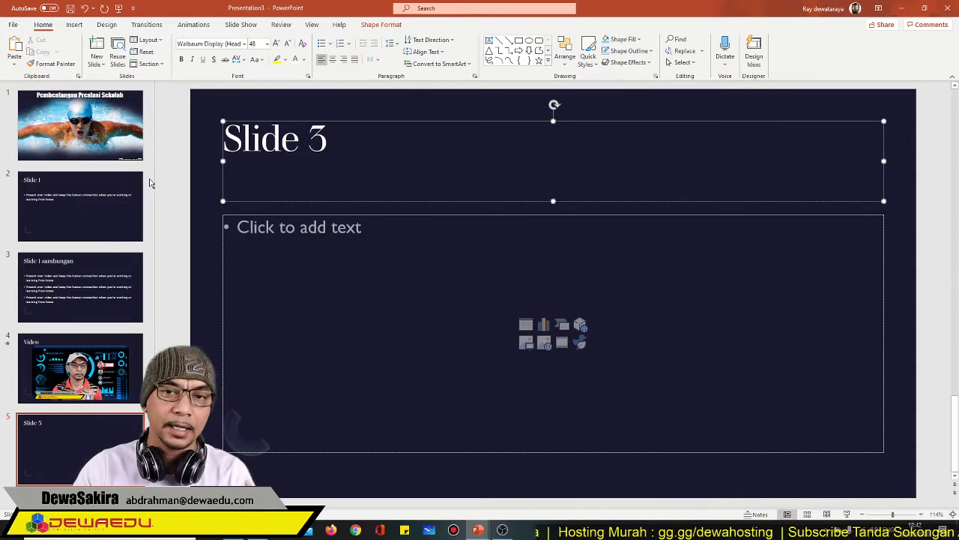
pyautogui.click(163, 262)
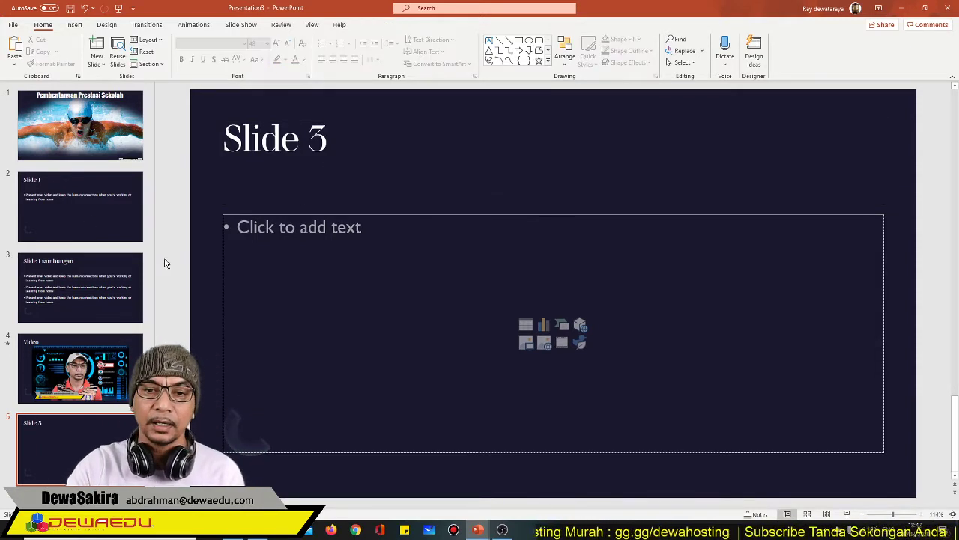
pyautogui.click(75, 225)
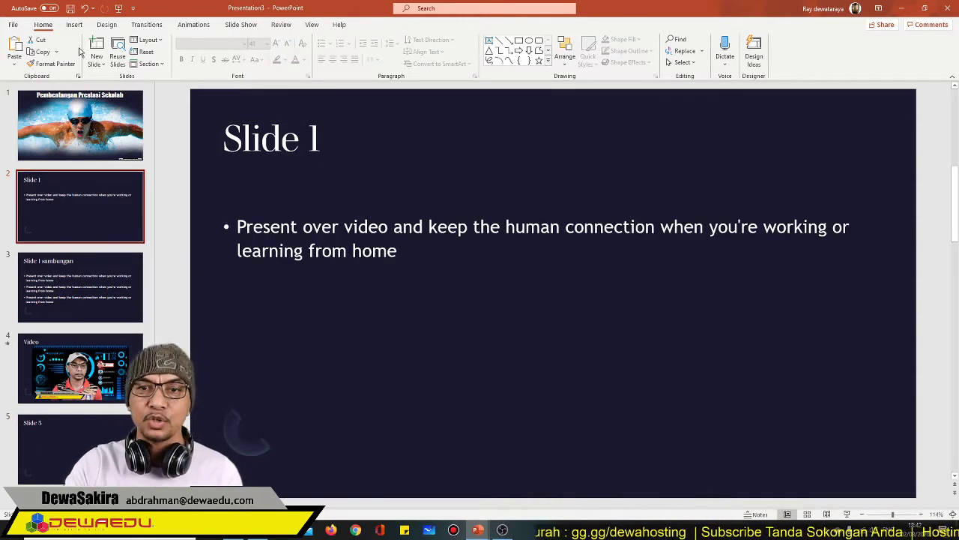
pyautogui.click(75, 25)
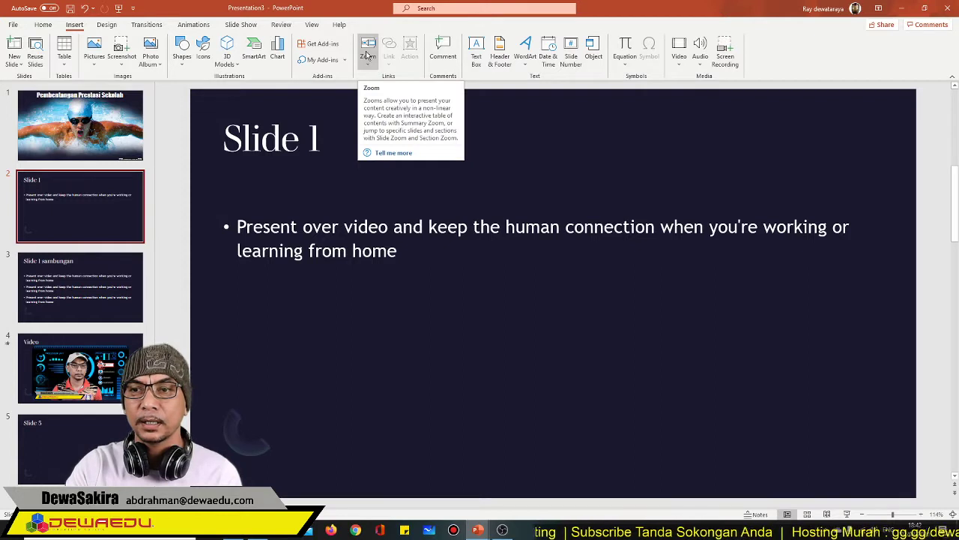
pyautogui.click(375, 65)
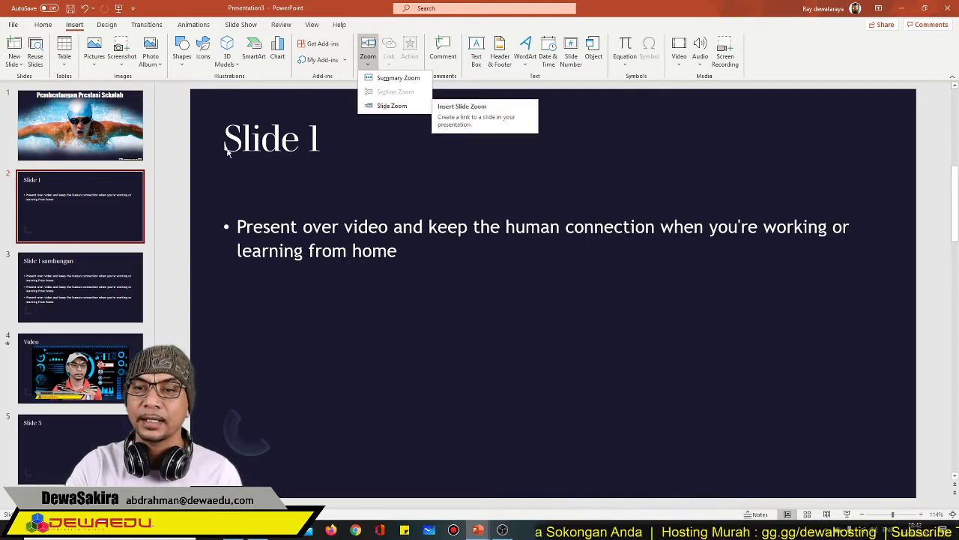
pyautogui.press('Escape')
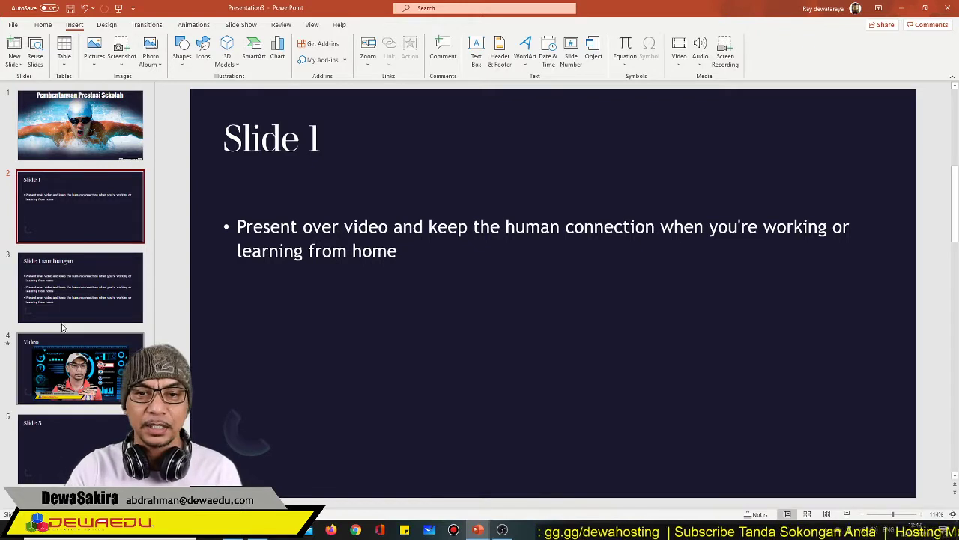
# - Add section 'seksyen 1' at the Slide 1 slide and 'seksyen 2' at the Video slide
pyautogui.rightClick(63, 220)
pyautogui.click(100, 341)
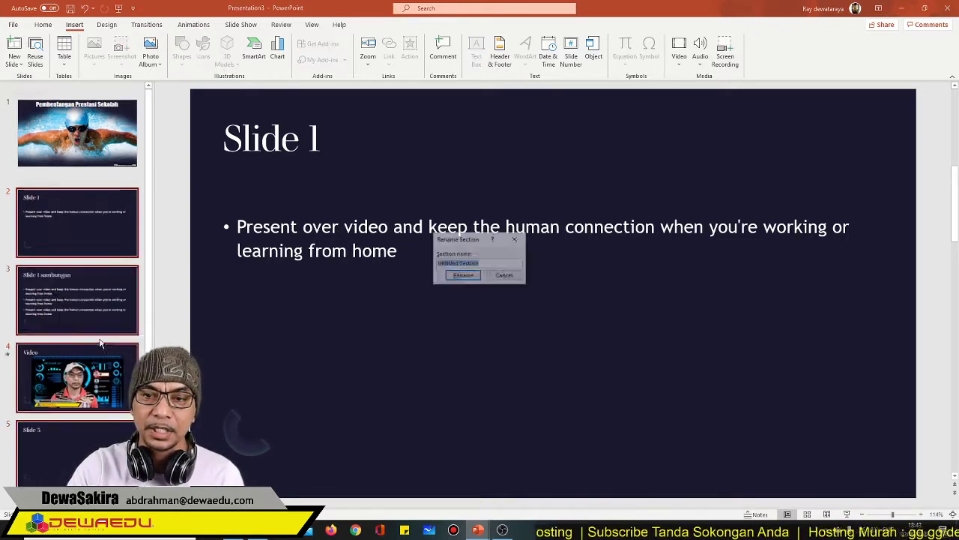
pyautogui.press('BackSpace')
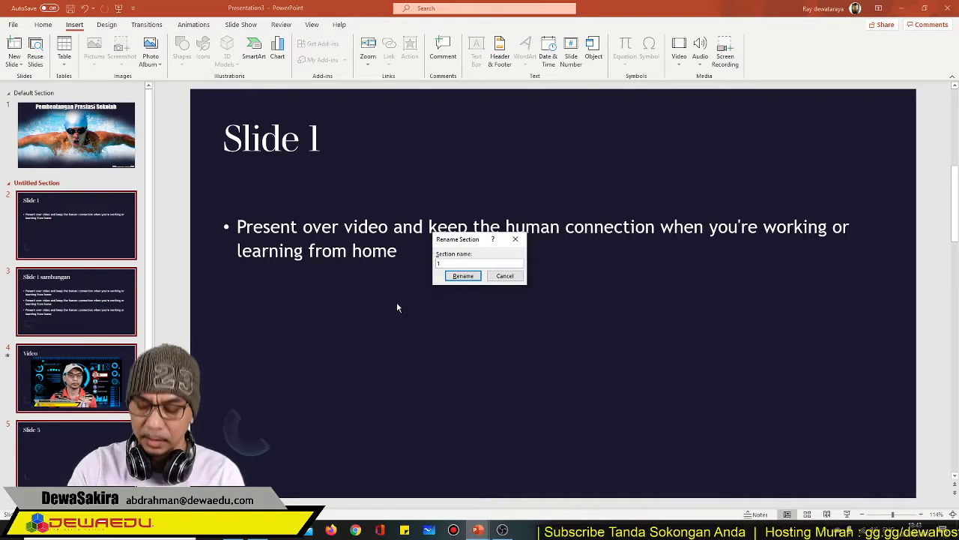
pyautogui.write('seksyen')
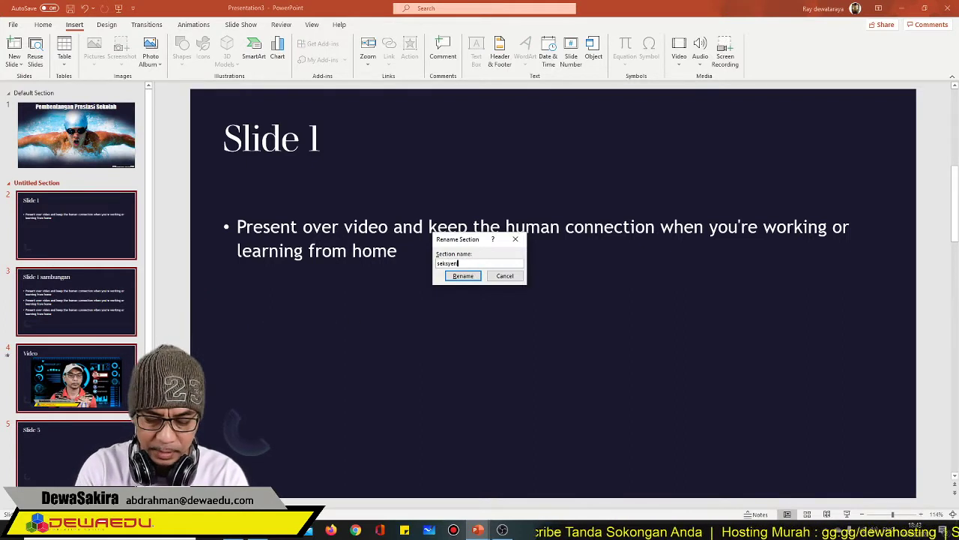
pyautogui.write(' 1')
pyautogui.press('Return')
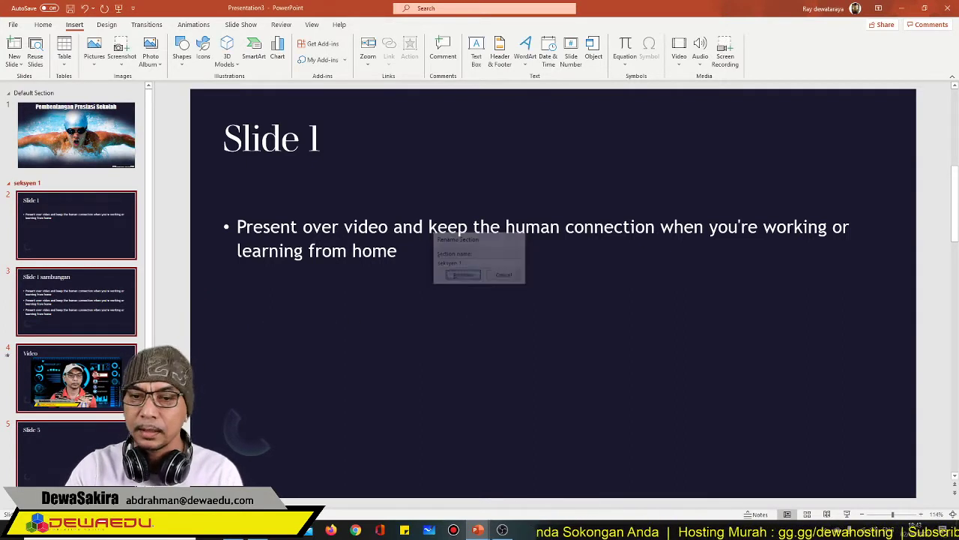
pyautogui.click(51, 363)
pyautogui.rightClick(51, 363)
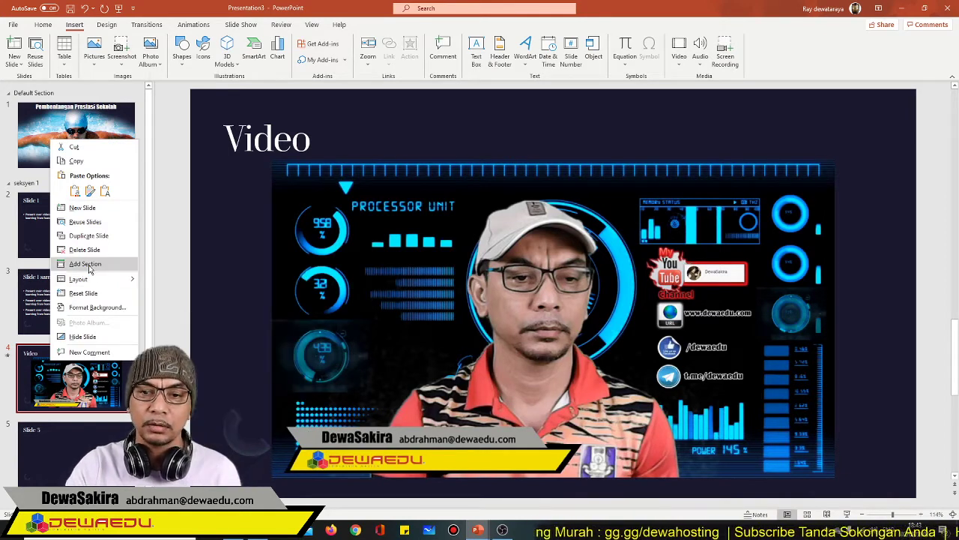
pyautogui.click(89, 266)
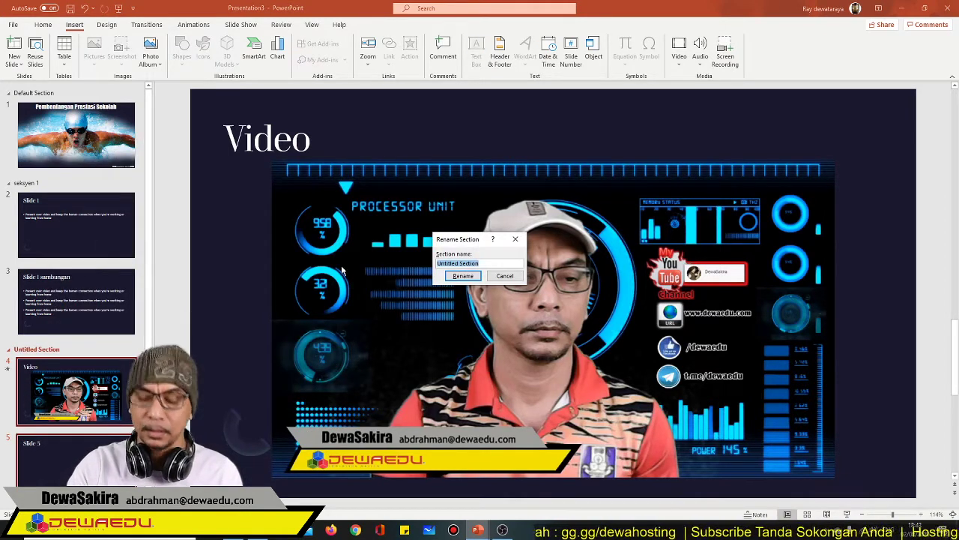
pyautogui.write('seksye')
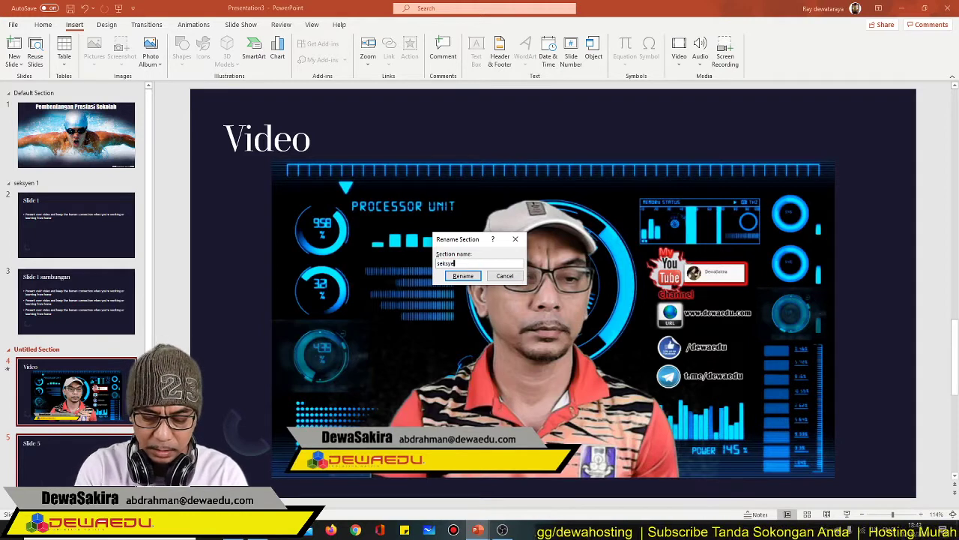
pyautogui.write('n 2')
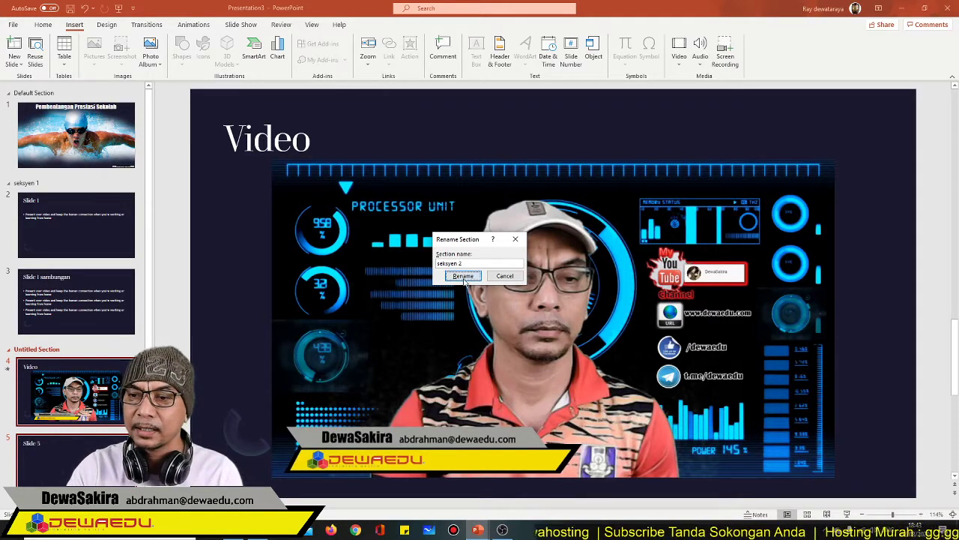
pyautogui.click(462, 276)
# - Add a section at slide 5 and name it 'seksyen3'
pyautogui.click(83, 457)
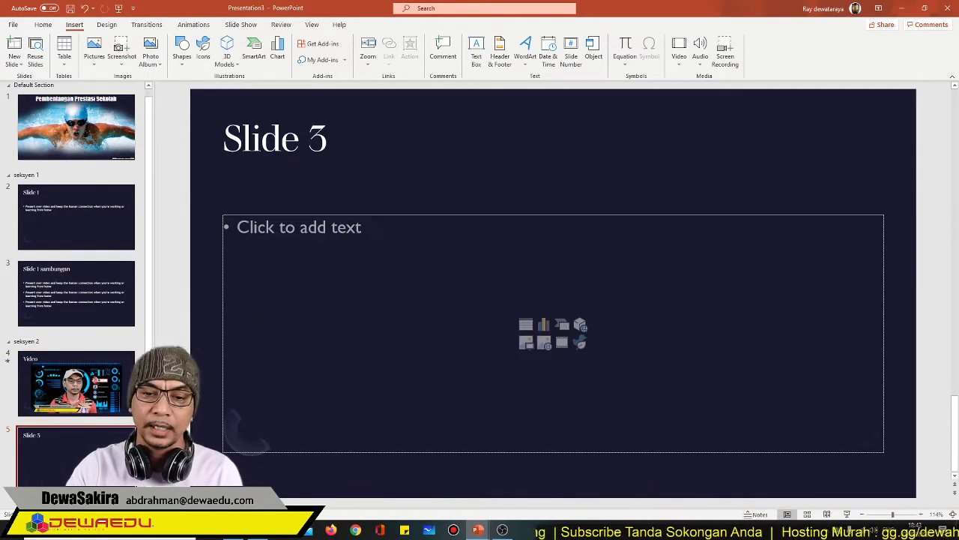
pyautogui.rightClick(98, 454)
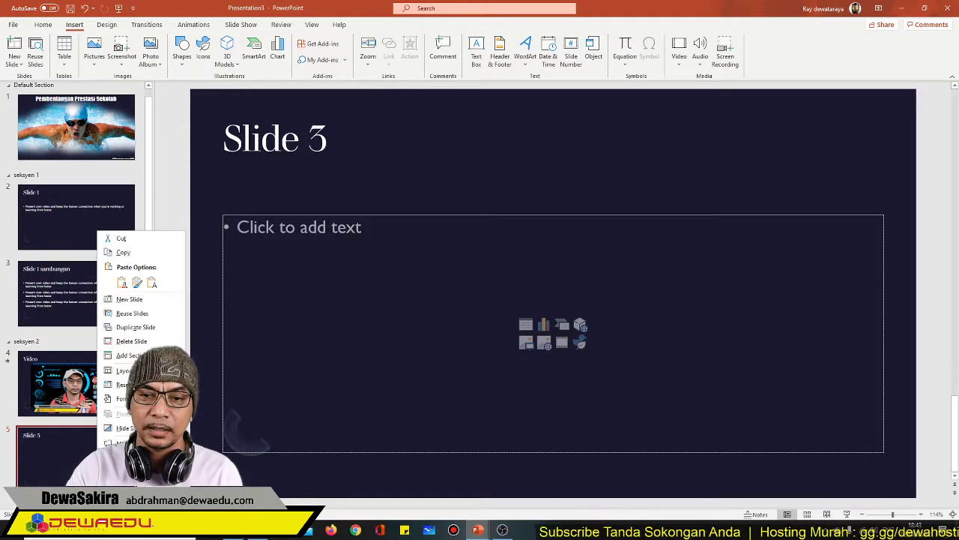
pyautogui.click(134, 356)
pyautogui.write('seks')
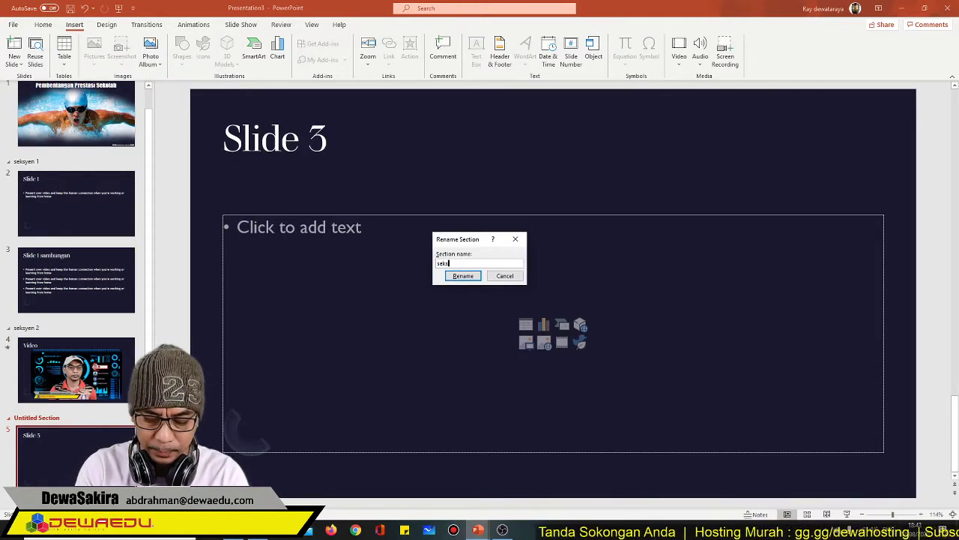
pyautogui.write('yen')
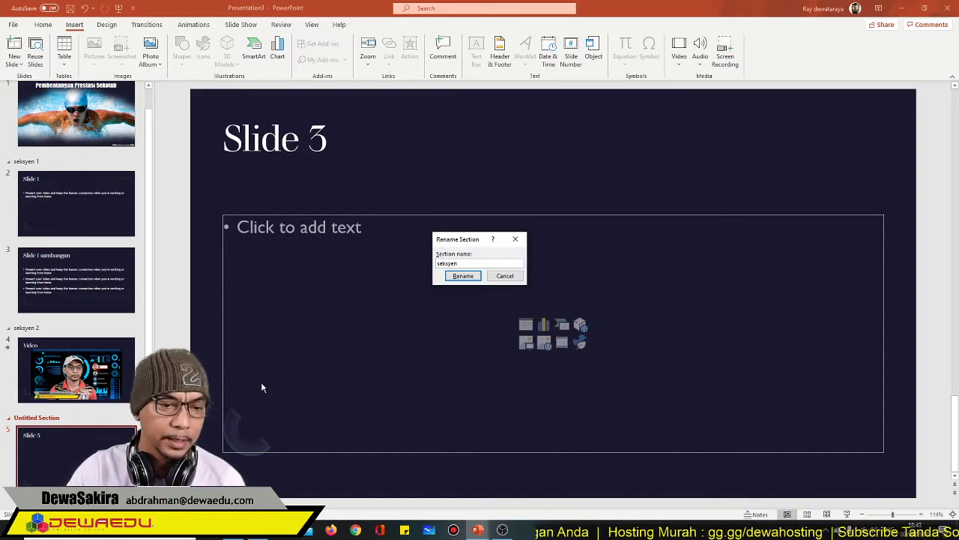
pyautogui.click(463, 276)
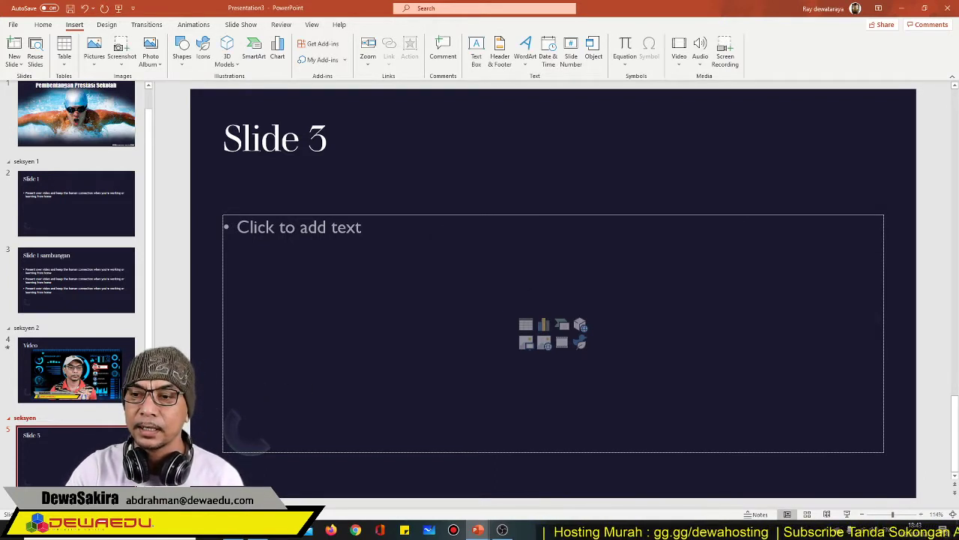
pyautogui.rightClick(32, 423)
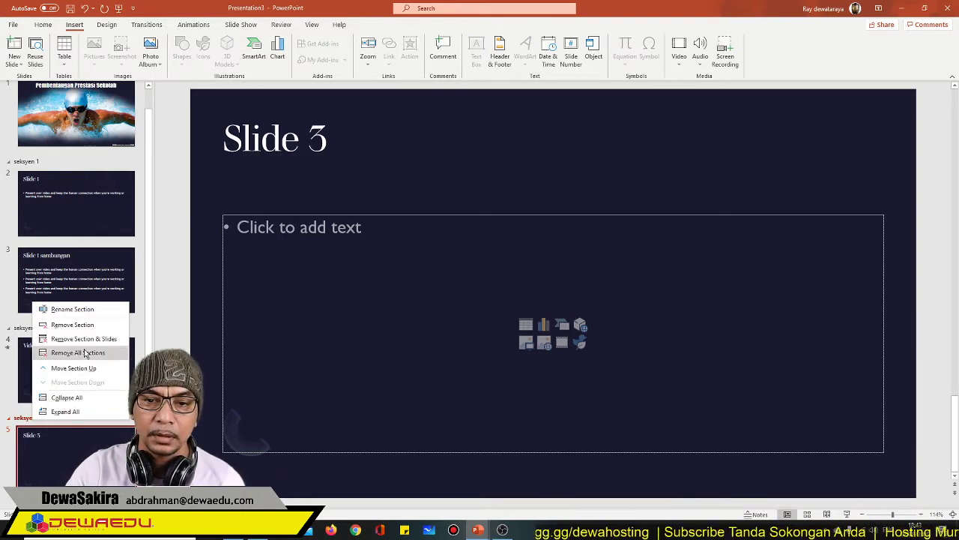
pyautogui.click(72, 309)
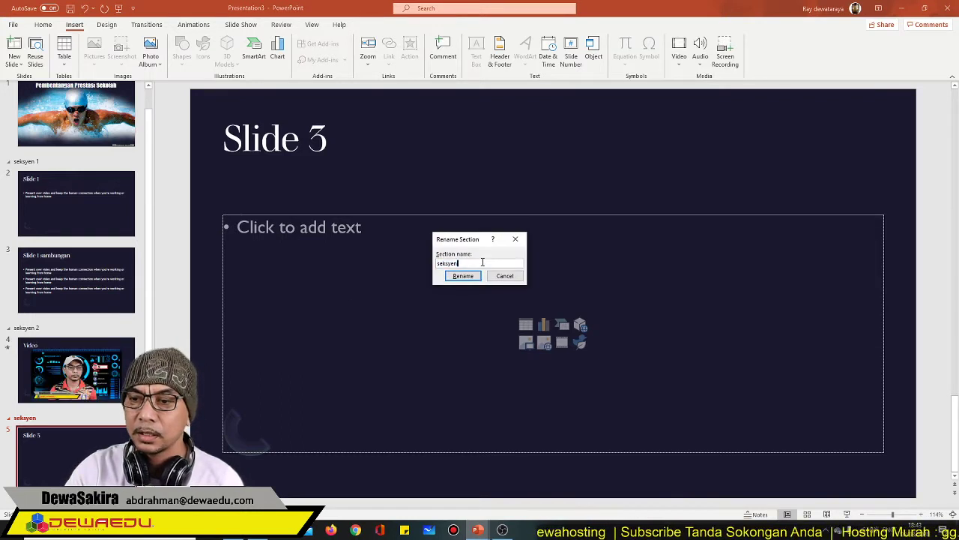
pyautogui.write('3')
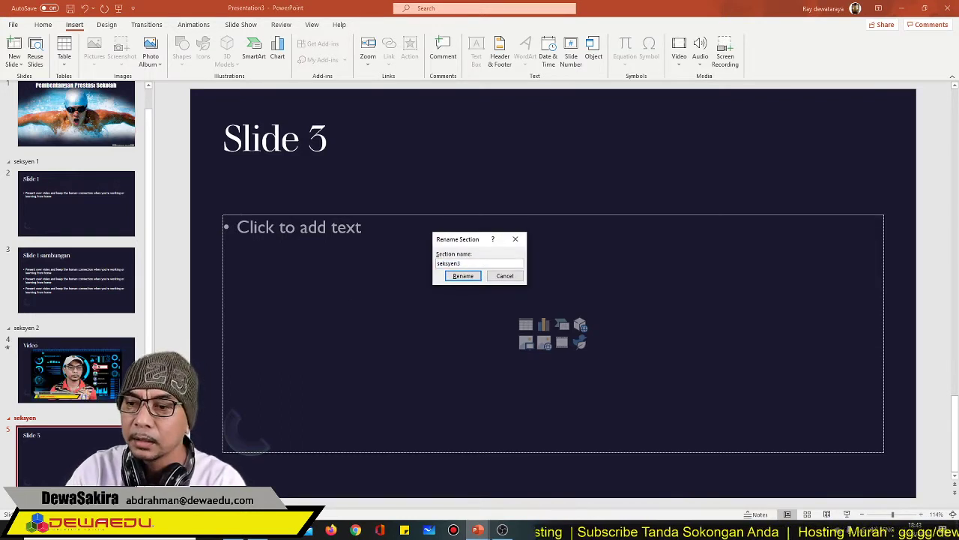
pyautogui.click(465, 276)
pyautogui.scroll(1, 89, 306)
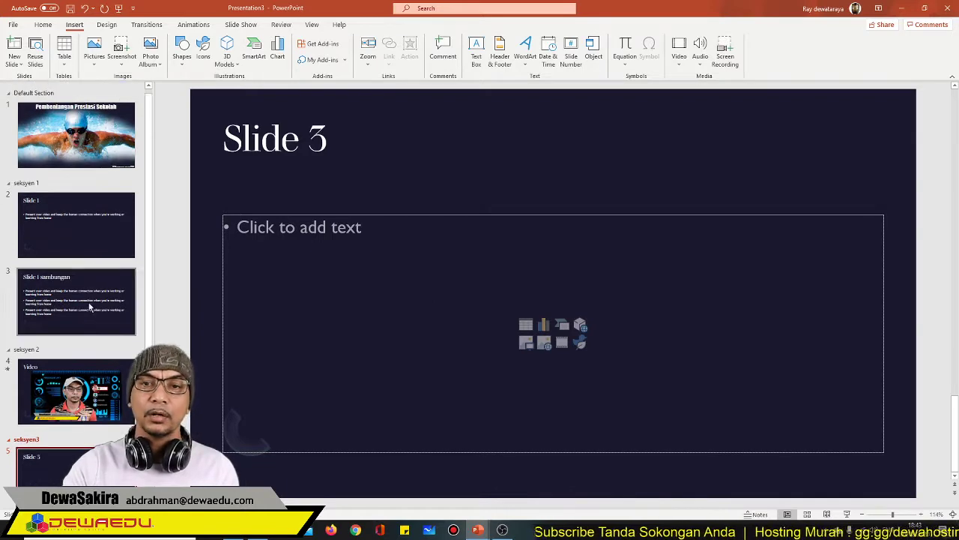
# - Insert a section zoom for the seksyen 1 section on the swimmer title slide
pyautogui.click(78, 161)
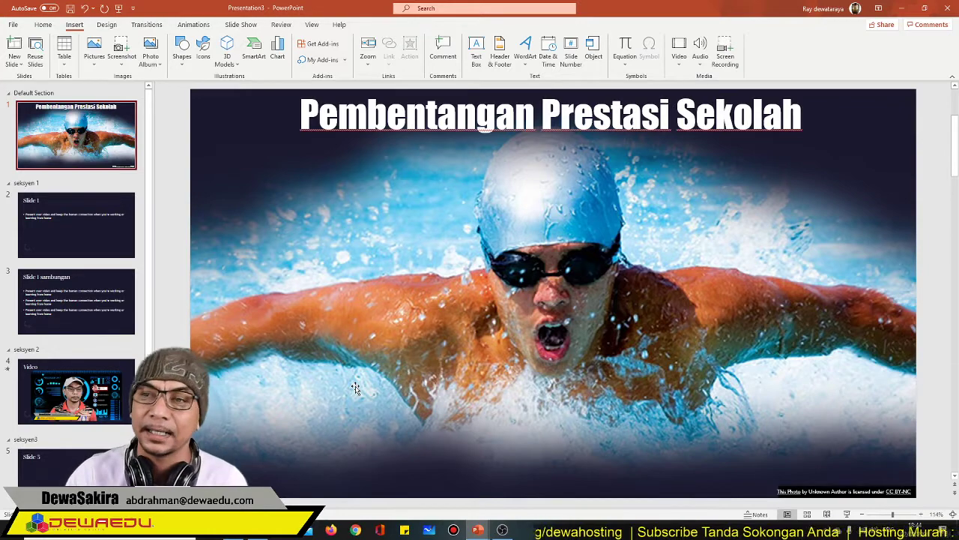
pyautogui.click(368, 59)
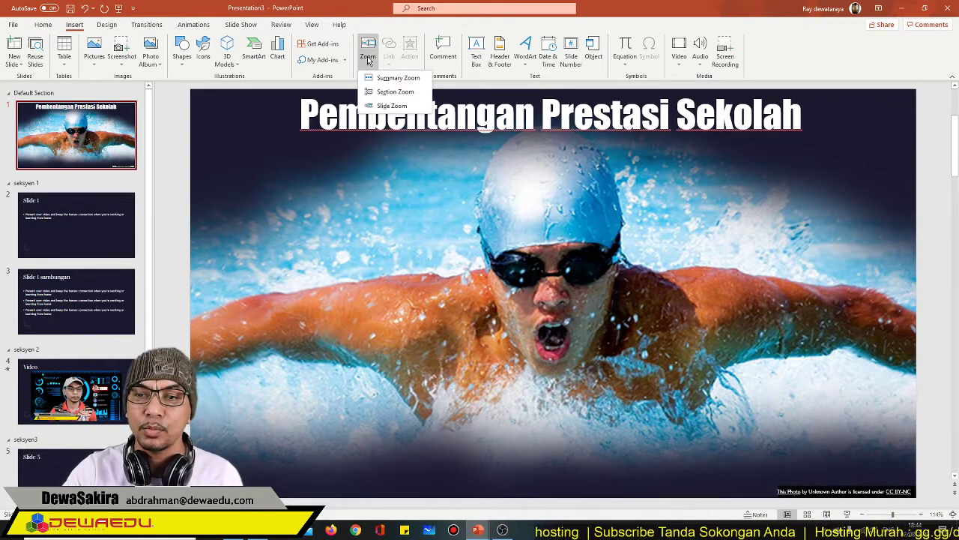
pyautogui.click(384, 94)
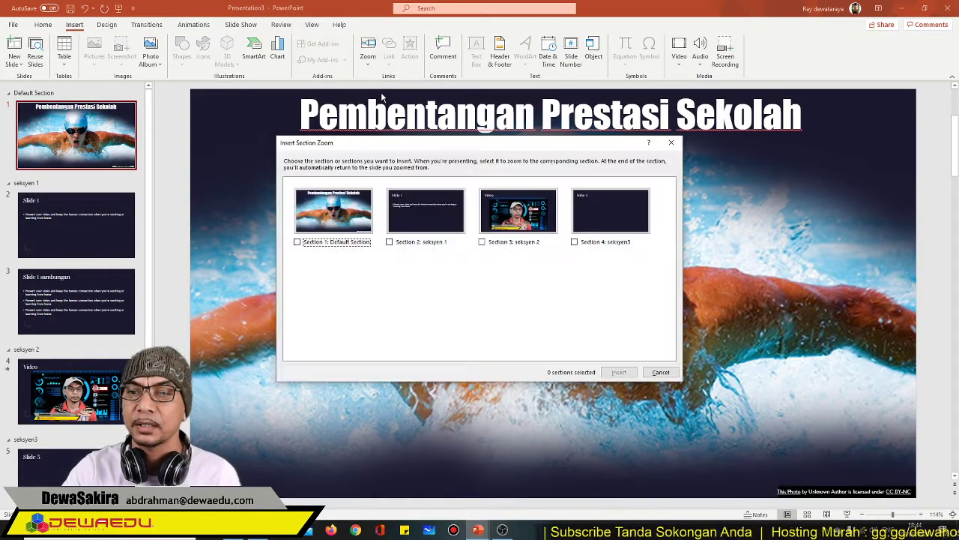
pyautogui.click(390, 243)
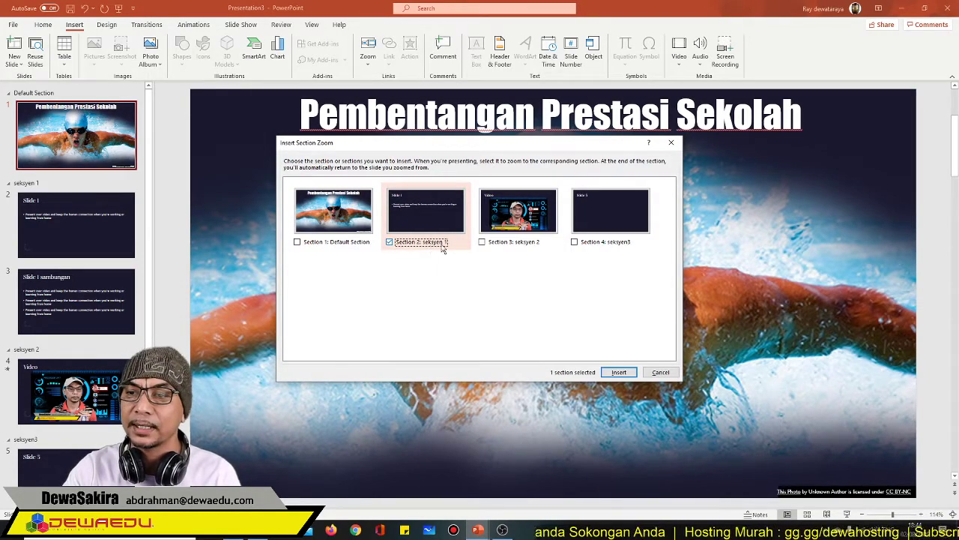
pyautogui.click(617, 374)
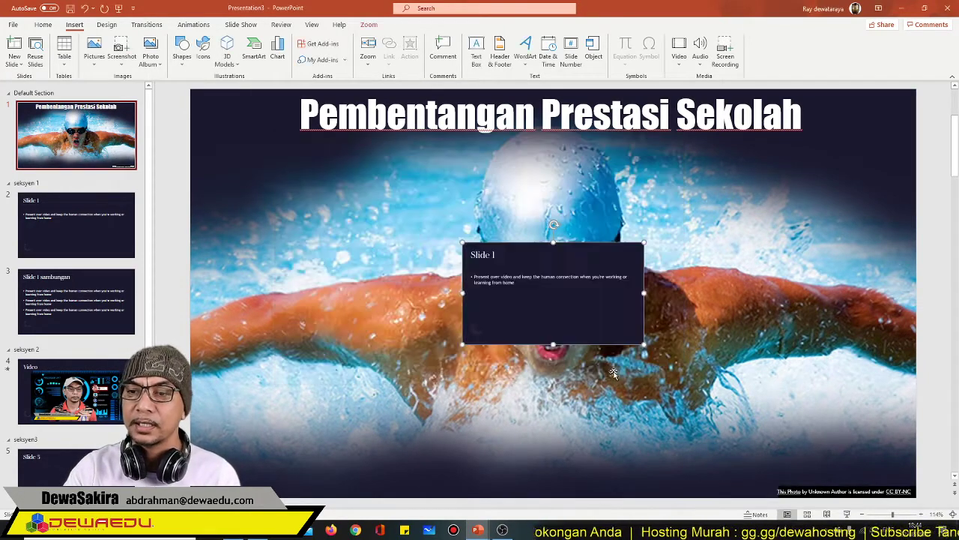
# - Move the Slide 1 zoom to the lower left and shrink it to a small thumbnail
pyautogui.moveTo(574, 320); pyautogui.dragTo(411, 404)
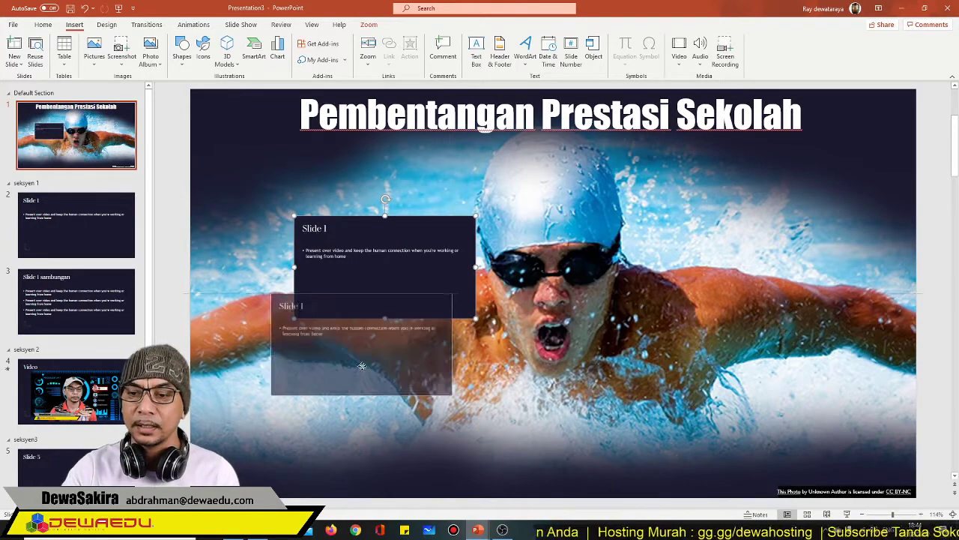
pyautogui.moveTo(434, 421); pyautogui.dragTo(347, 371)
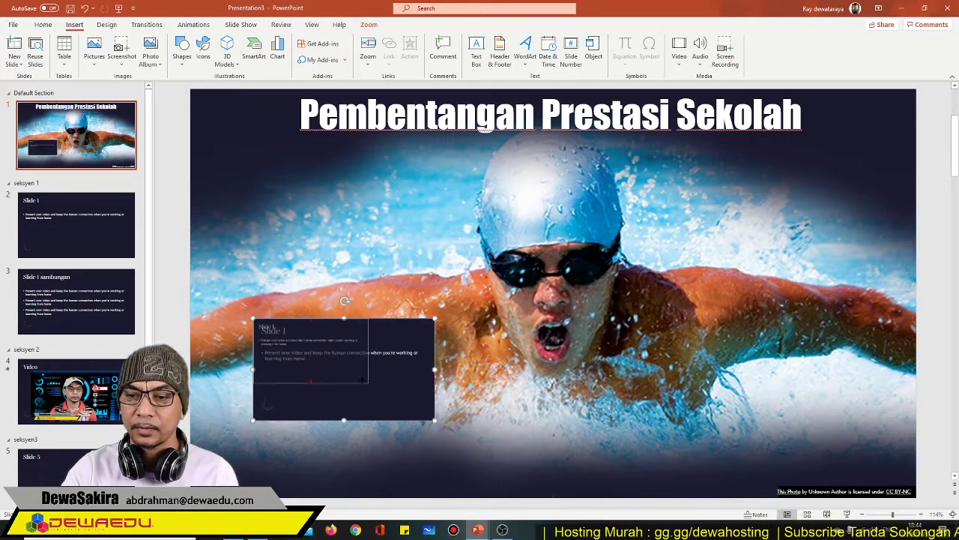
pyautogui.moveTo(293, 339)
pyautogui.mouseDown()
pyautogui.moveTo(266, 440)
pyautogui.moveTo(256, 422)
pyautogui.mouseUp()
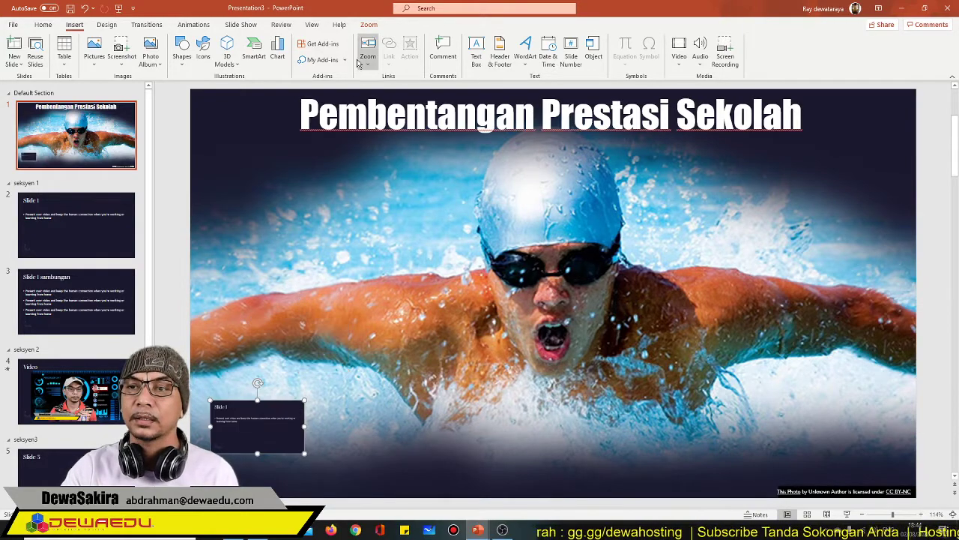
# - Give the seksyen 1 zoom thumbnail a light theme-colour Zoom Border
pyautogui.click(368, 25)
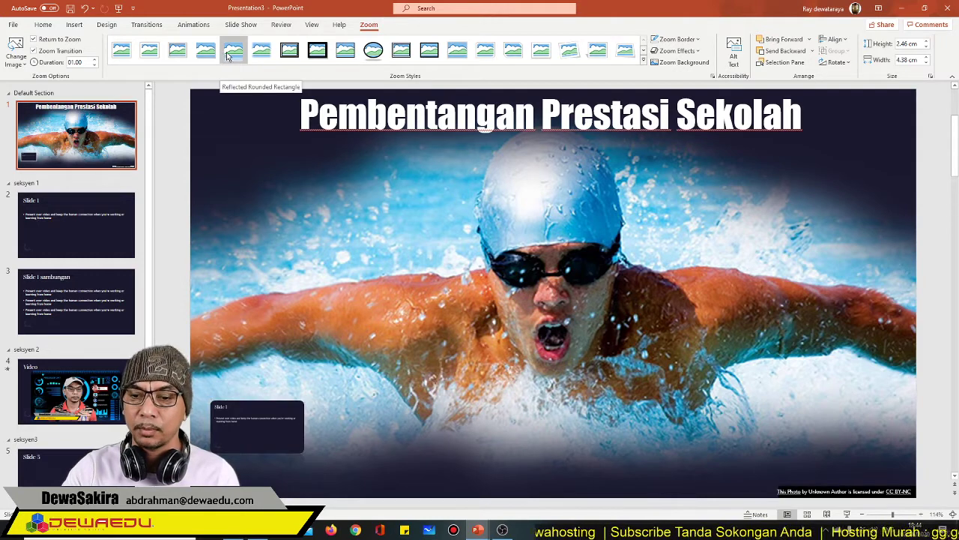
pyautogui.click(677, 39)
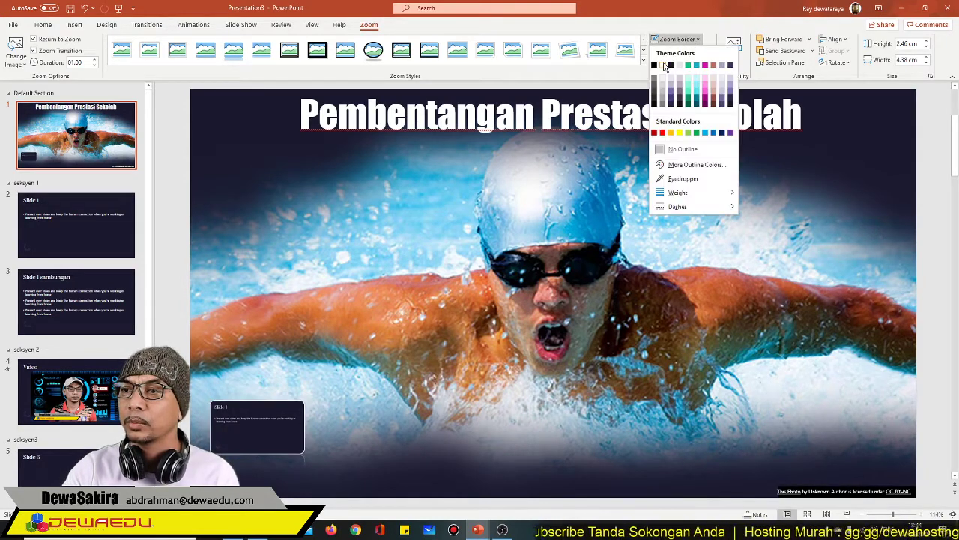
pyautogui.click(663, 65)
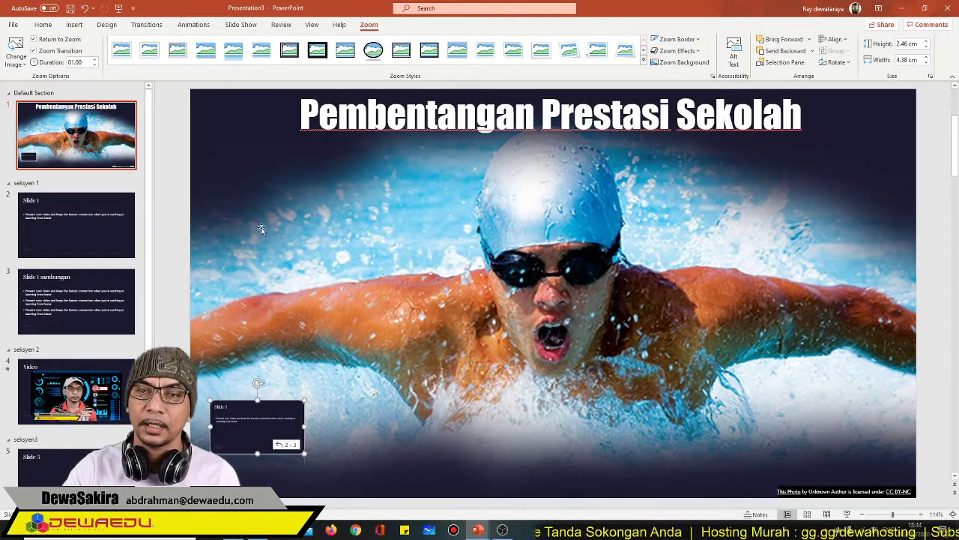
pyautogui.click(279, 244)
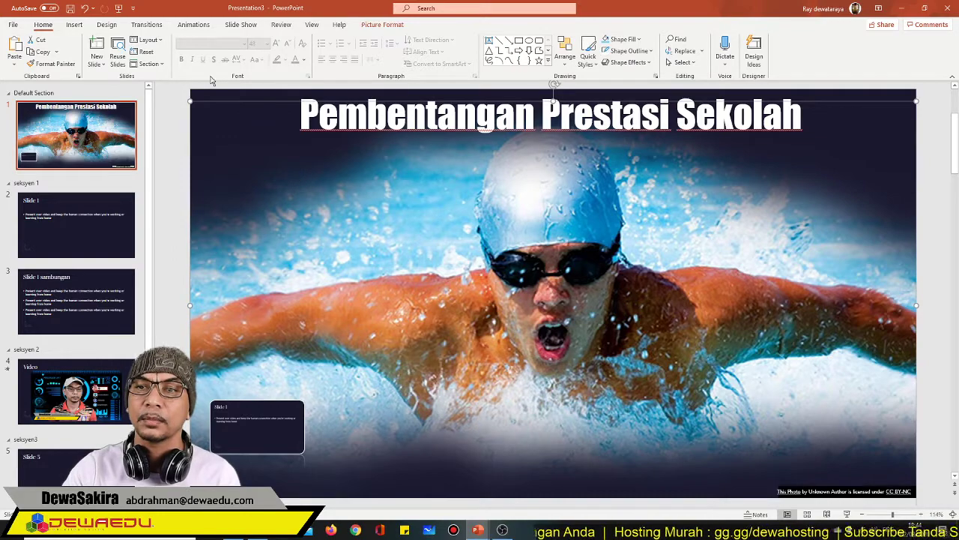
# - Insert section zooms for both the seksyen 2 and seksyen3 sections at once
pyautogui.click(74, 25)
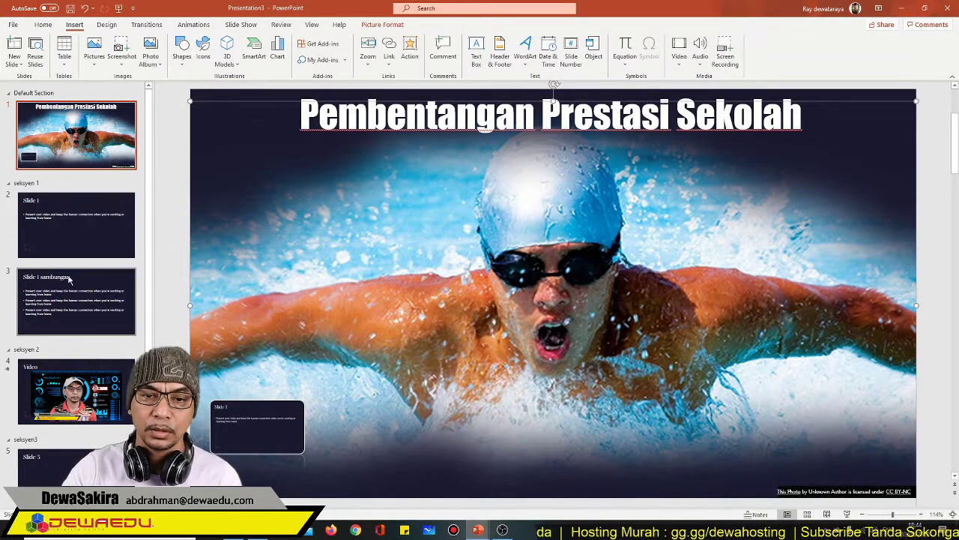
pyautogui.click(368, 67)
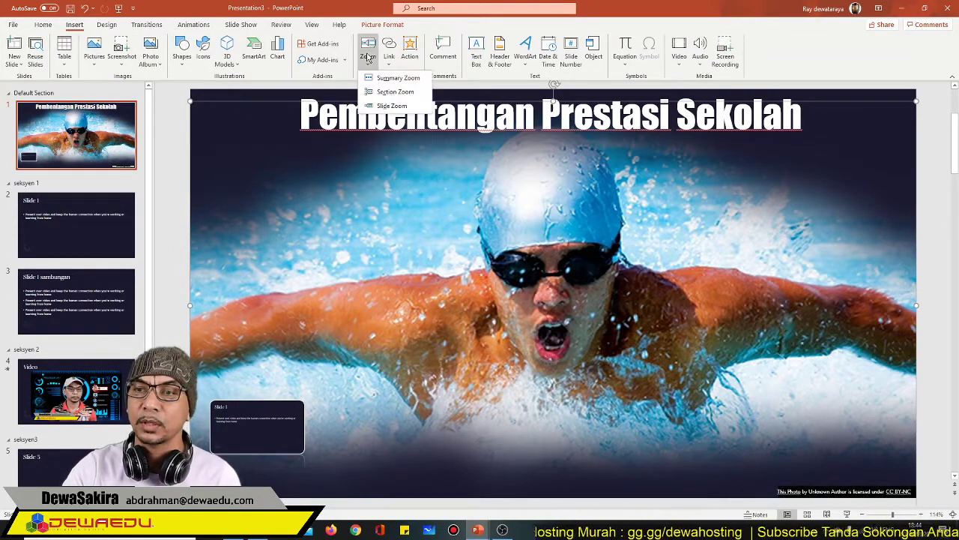
pyautogui.click(397, 92)
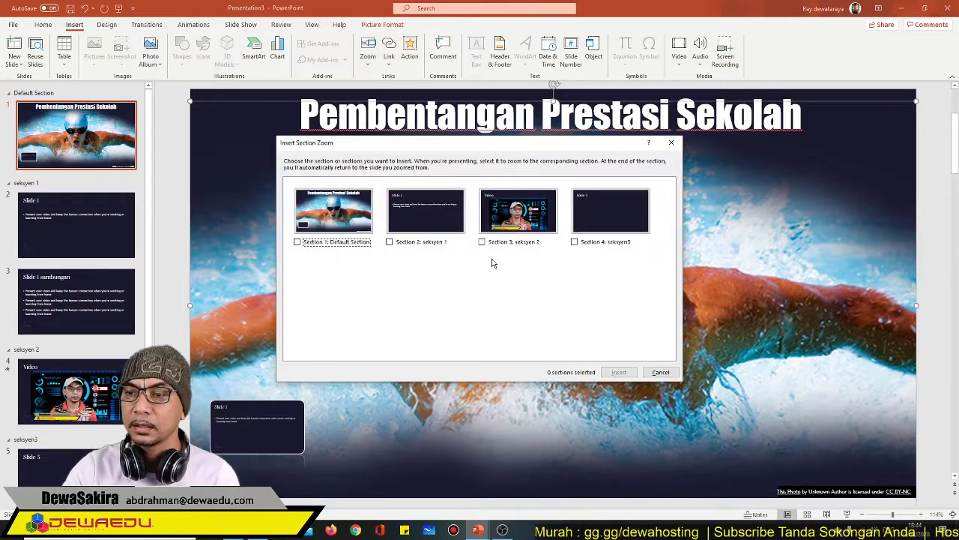
pyautogui.click(483, 242)
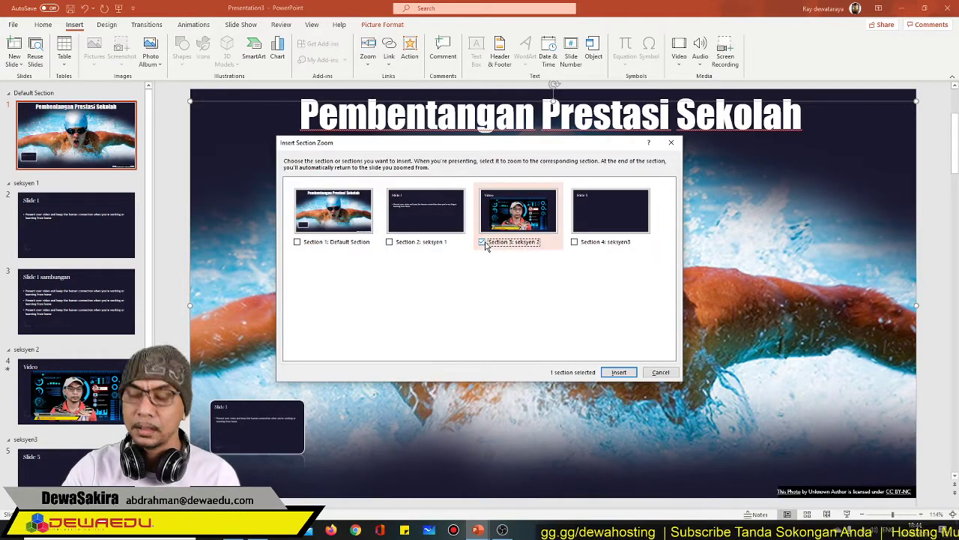
pyautogui.click(575, 242)
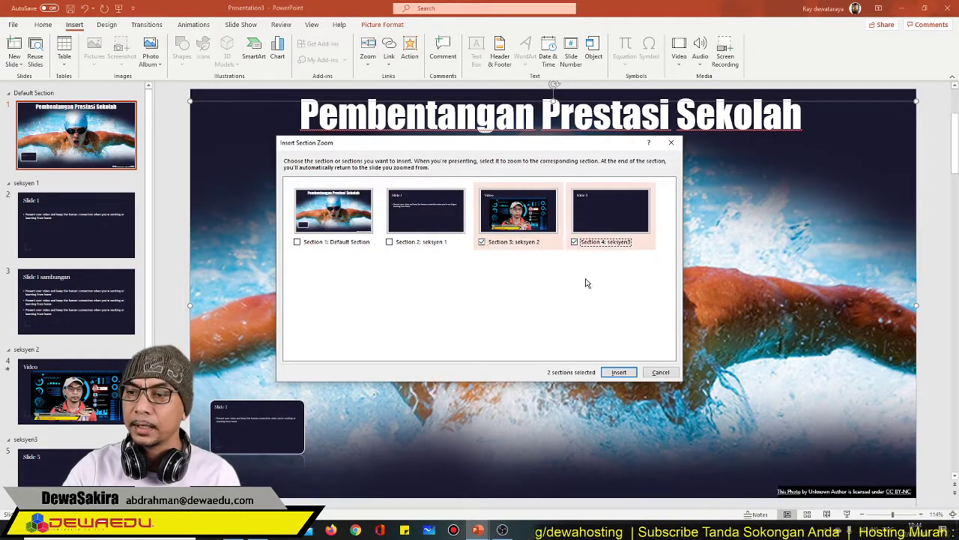
pyautogui.click(618, 371)
# - Spread the Slide 5 zoom to the right and the Video zoom left and down mid-slide
pyautogui.moveTo(573, 335); pyautogui.dragTo(510, 305)
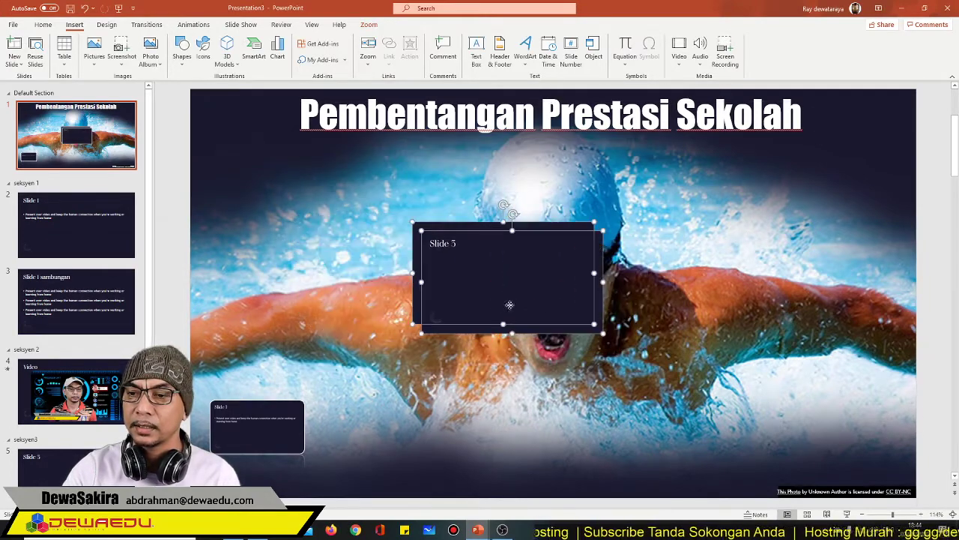
pyautogui.moveTo(555, 282); pyautogui.dragTo(729, 303)
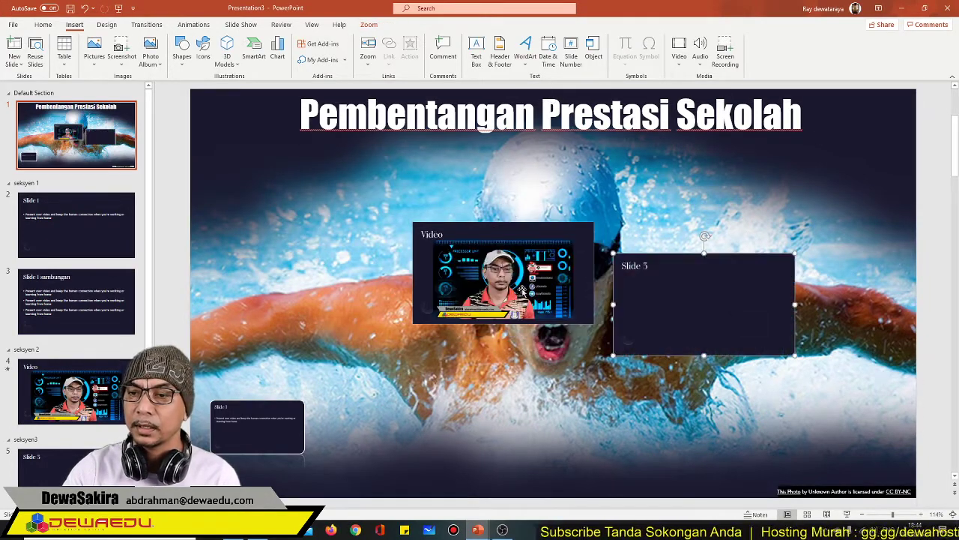
pyautogui.moveTo(502, 283); pyautogui.dragTo(452, 310)
pyautogui.click(252, 421)
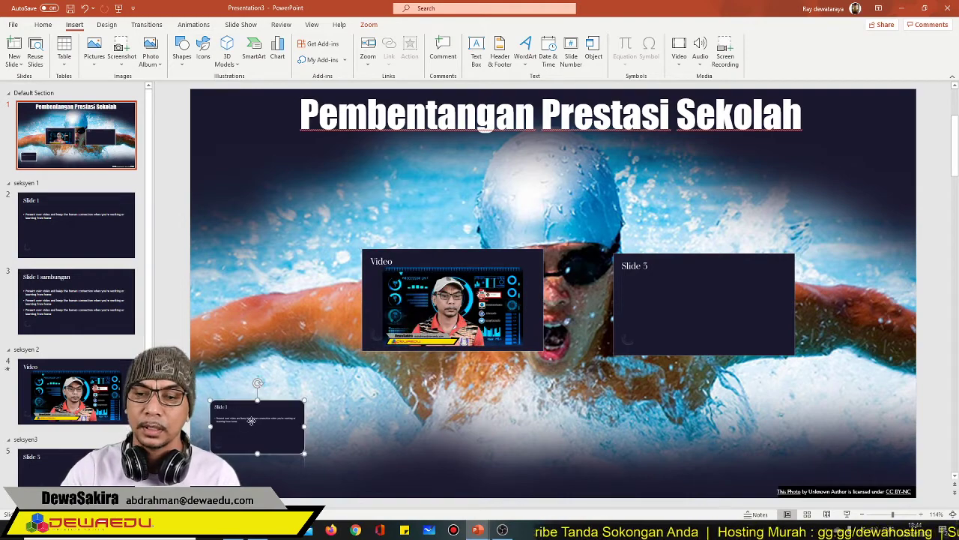
# - Give the Video zoom a reflected rounded-rectangle style and shrink it toward the bottom
pyautogui.click(43, 25)
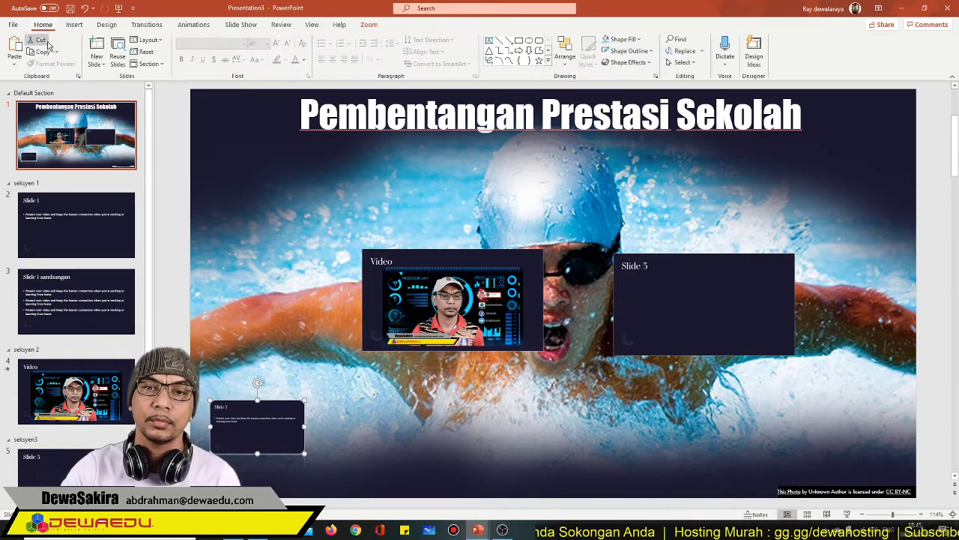
pyautogui.click(407, 270)
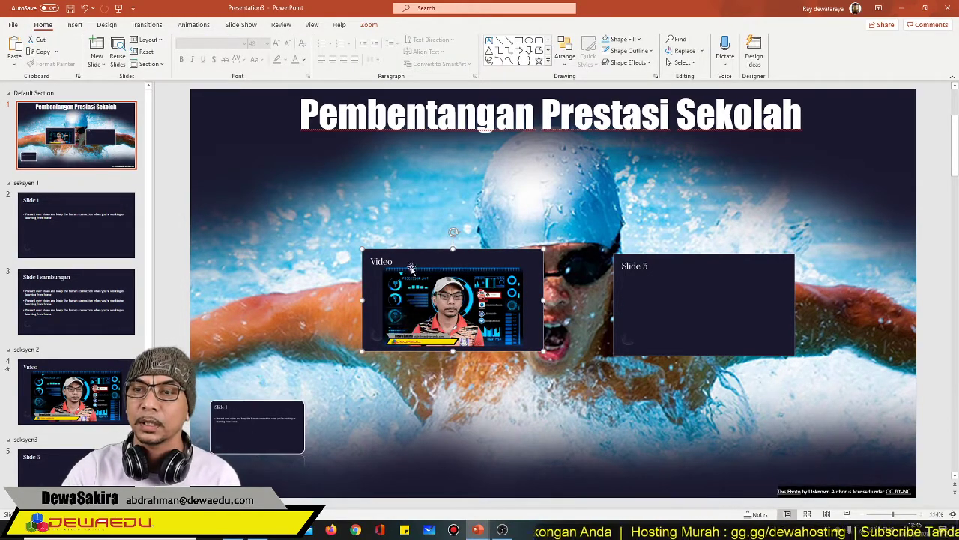
pyautogui.click(369, 25)
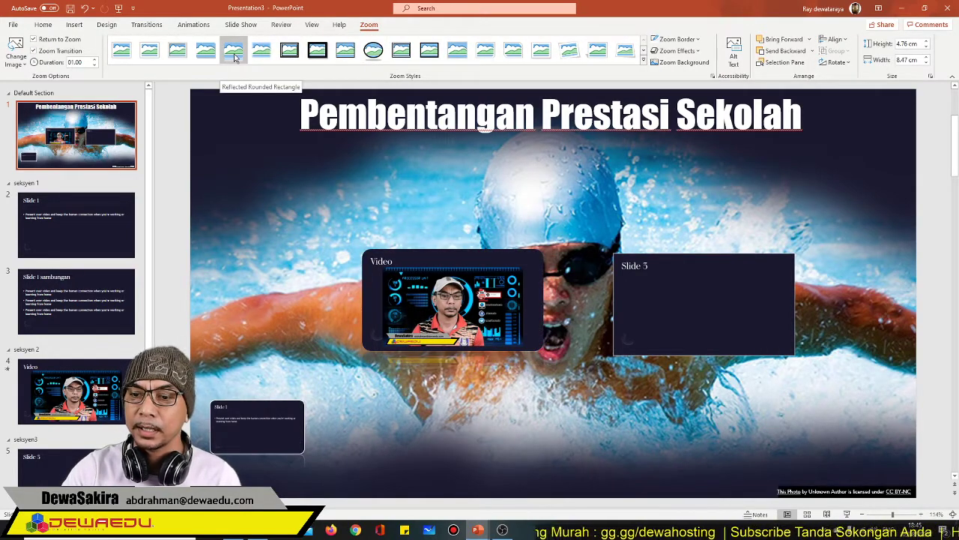
pyautogui.click(234, 54)
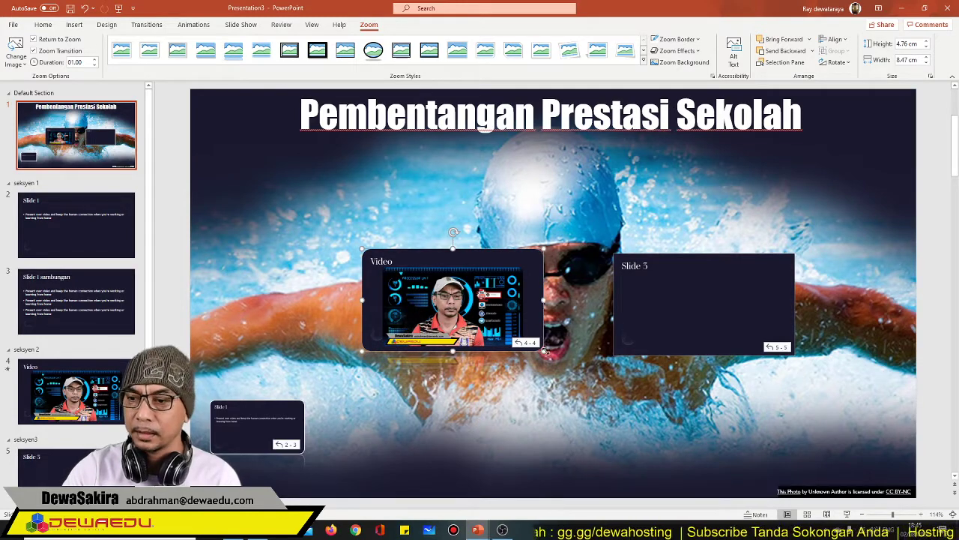
pyautogui.moveTo(545, 351)
pyautogui.mouseDown()
pyautogui.moveTo(493, 323)
pyautogui.moveTo(451, 449)
pyautogui.mouseUp()
pyautogui.click(704, 306)
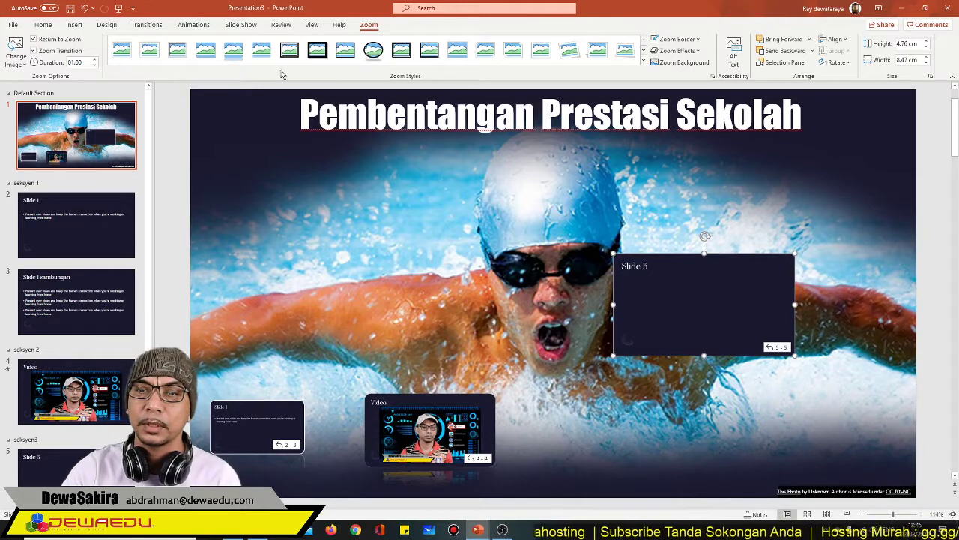
# - Apply the reflected style to the Slide 5 zoom, shrink it bottom right, and centre the Video zoom
pyautogui.click(233, 50)
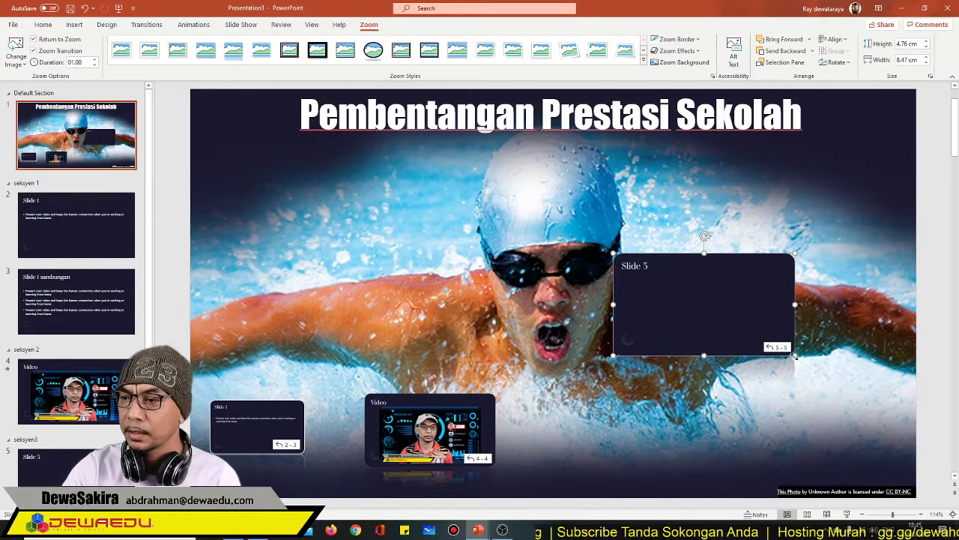
pyautogui.moveTo(794, 355)
pyautogui.mouseDown()
pyautogui.moveTo(719, 310)
pyautogui.moveTo(768, 445)
pyautogui.mouseUp()
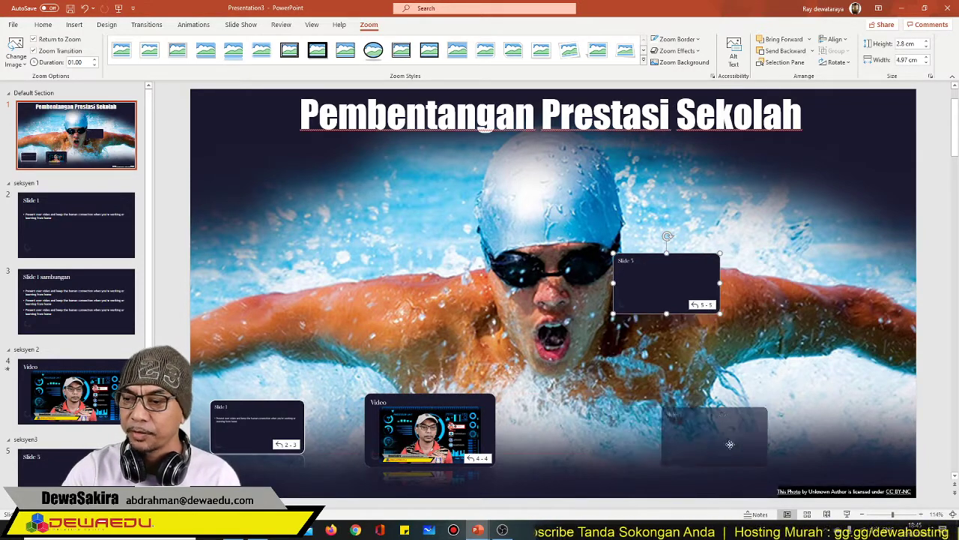
pyautogui.moveTo(429, 431); pyautogui.dragTo(544, 442)
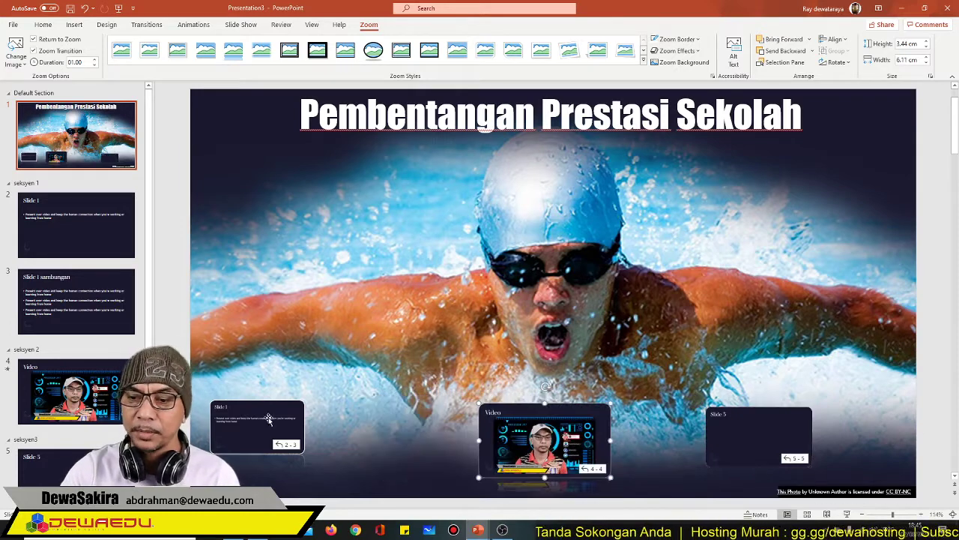
pyautogui.click(260, 422)
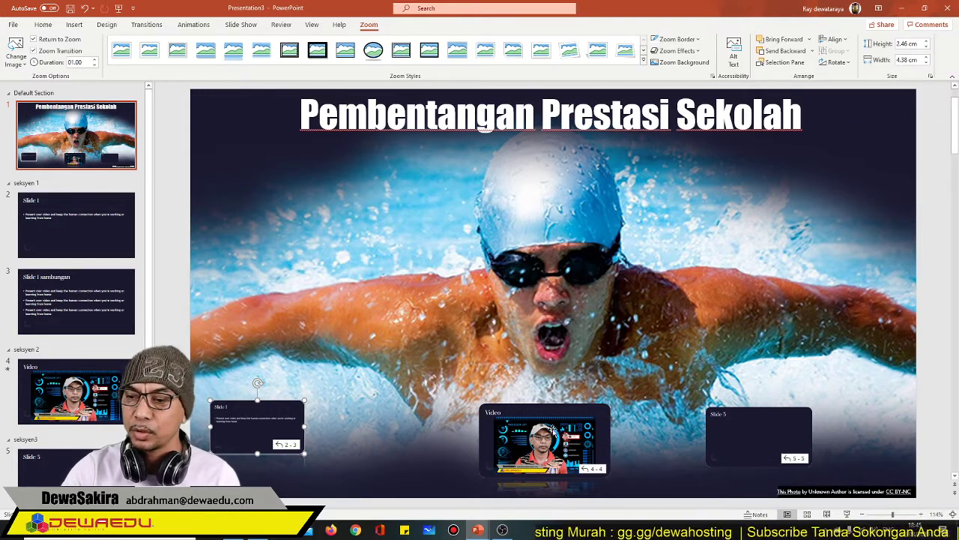
# - Set the Video zoom's height to 2.46 cm and shift the Slide 1 and Video zooms right
pyautogui.click(555, 428)
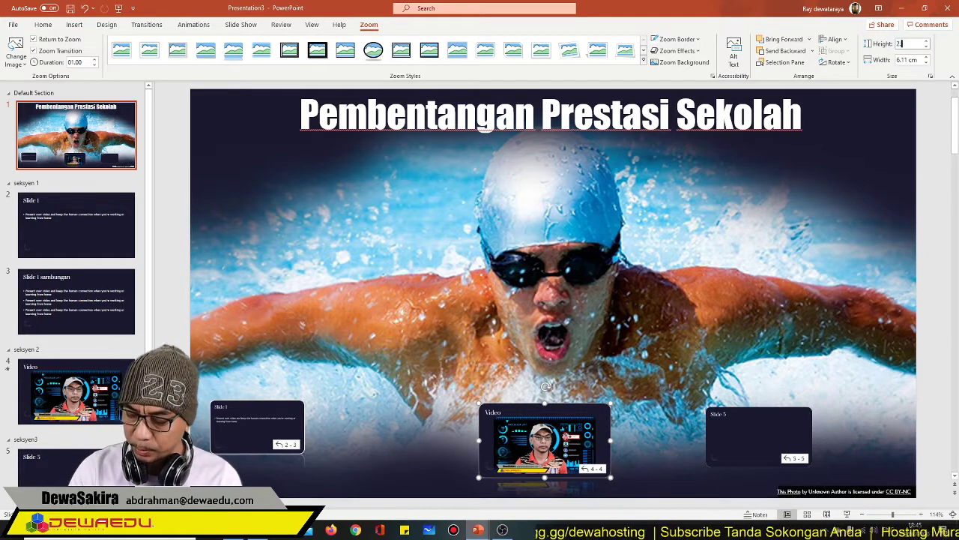
pyautogui.click(903, 60)
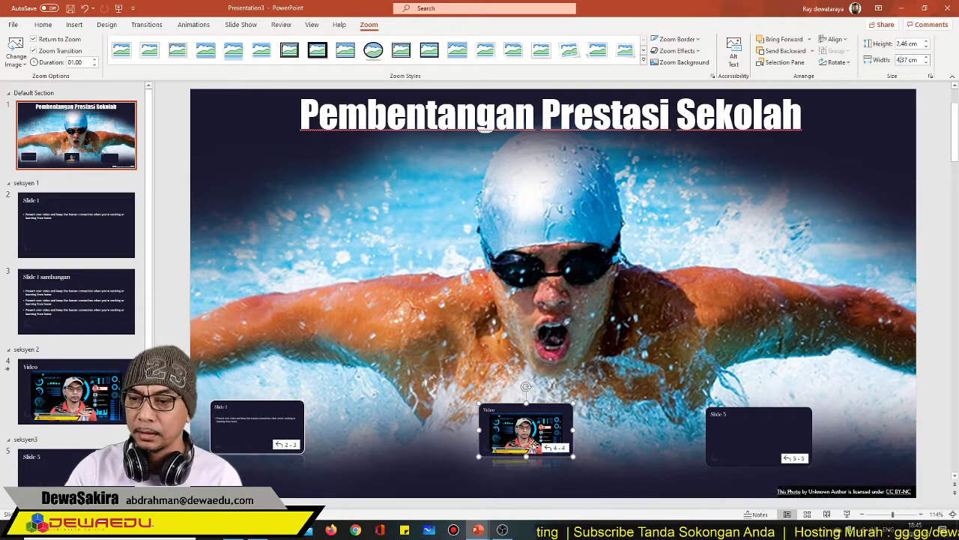
pyautogui.moveTo(264, 443); pyautogui.dragTo(327, 437)
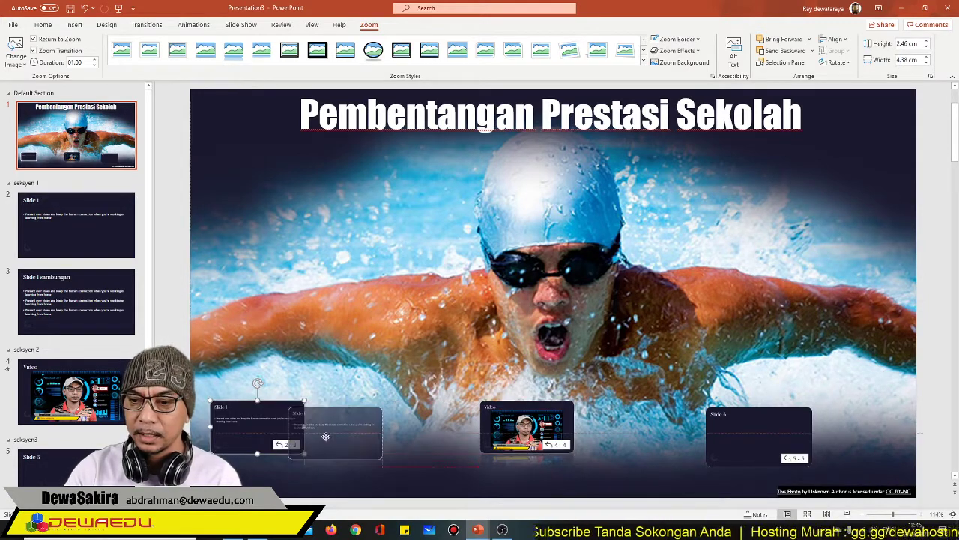
pyautogui.moveTo(527, 429); pyautogui.dragTo(535, 428)
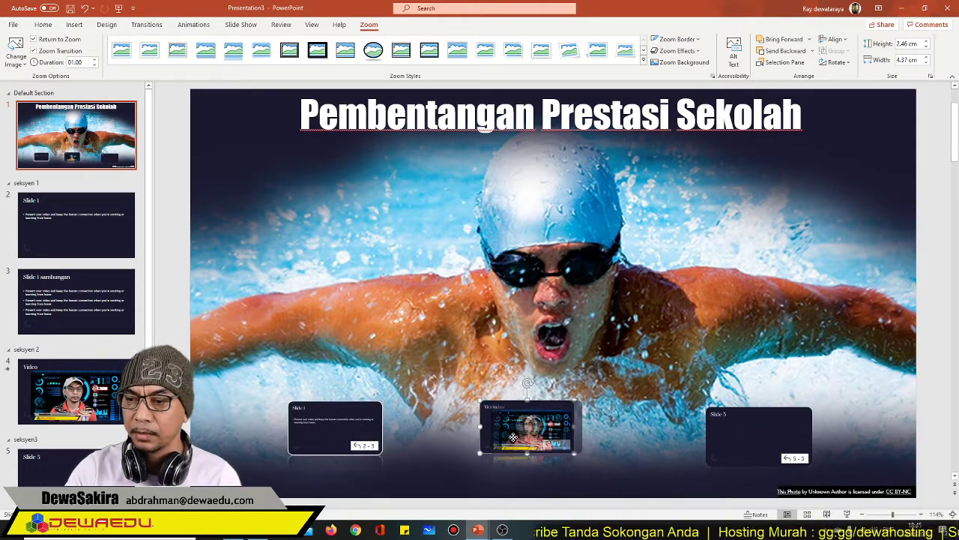
# - Set the Slide 5 zoom's height to 2.46 cm and nudge it and the Video zoom into line
pyautogui.click(725, 452)
pyautogui.write('2.4')
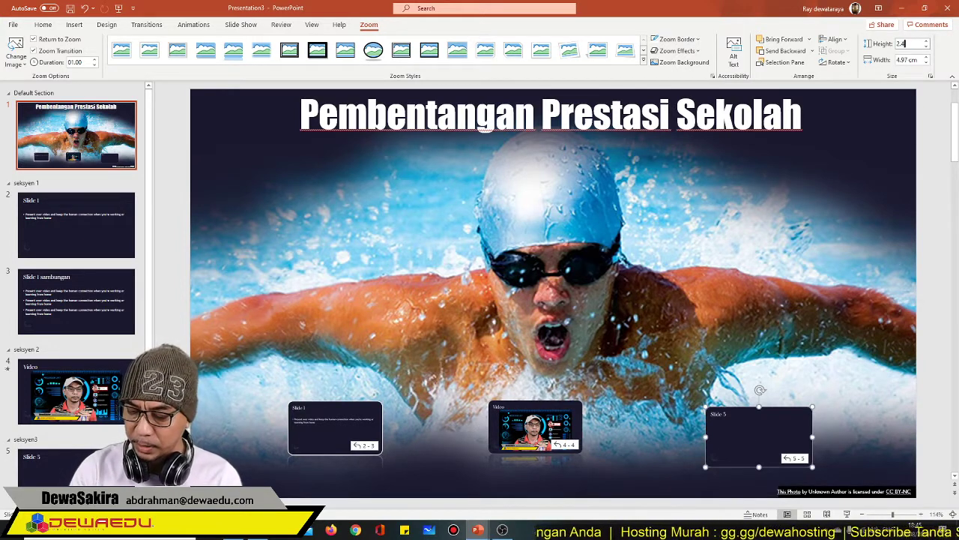
pyautogui.write('6')
pyautogui.press('Return')
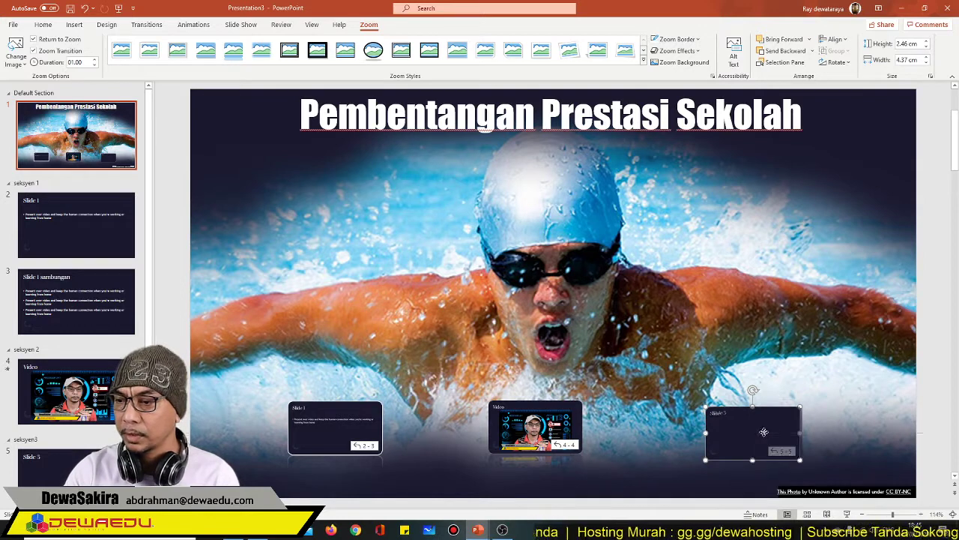
pyautogui.moveTo(756, 434); pyautogui.dragTo(775, 429)
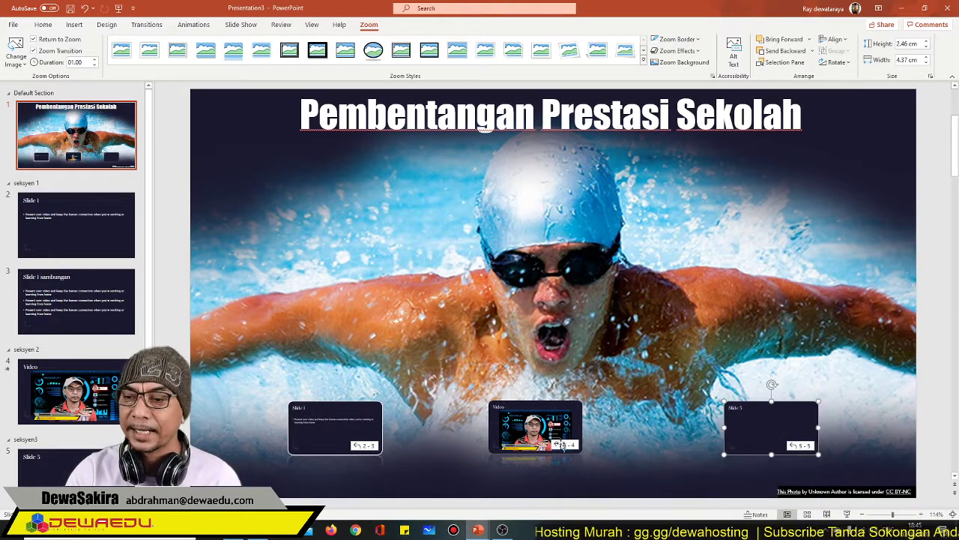
pyautogui.moveTo(562, 446); pyautogui.dragTo(565, 443)
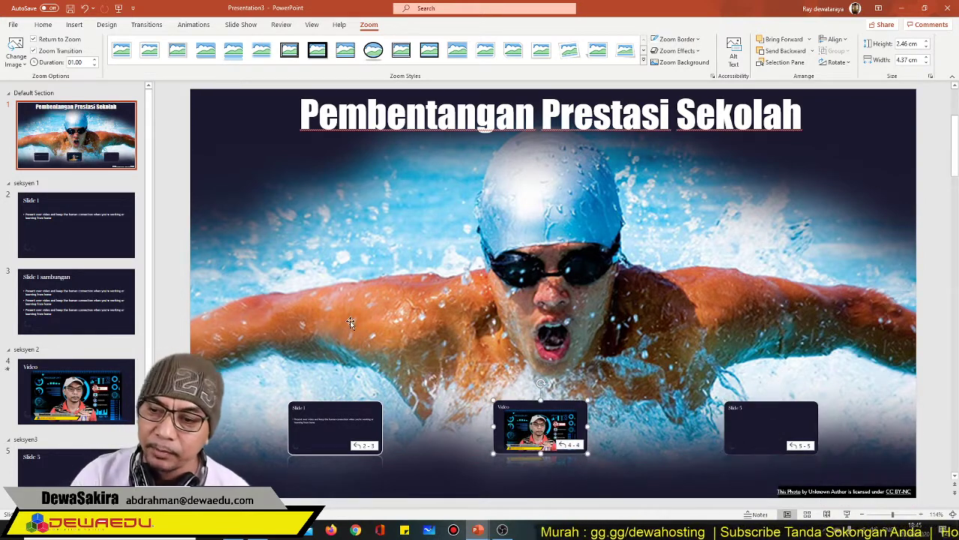
# - Check that the Slide 1, Video and Slide 5 zooms all share the same size
pyautogui.click(166, 274)
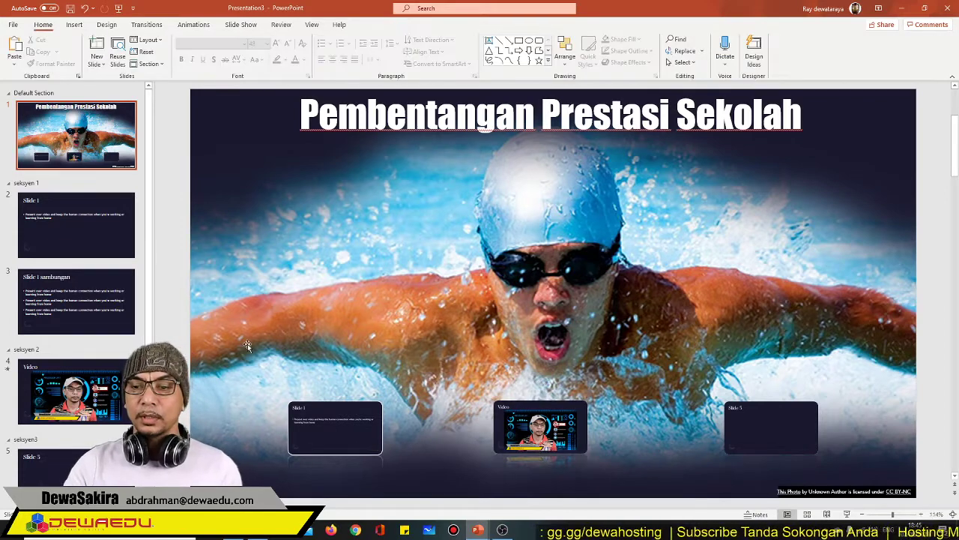
pyautogui.click(347, 428)
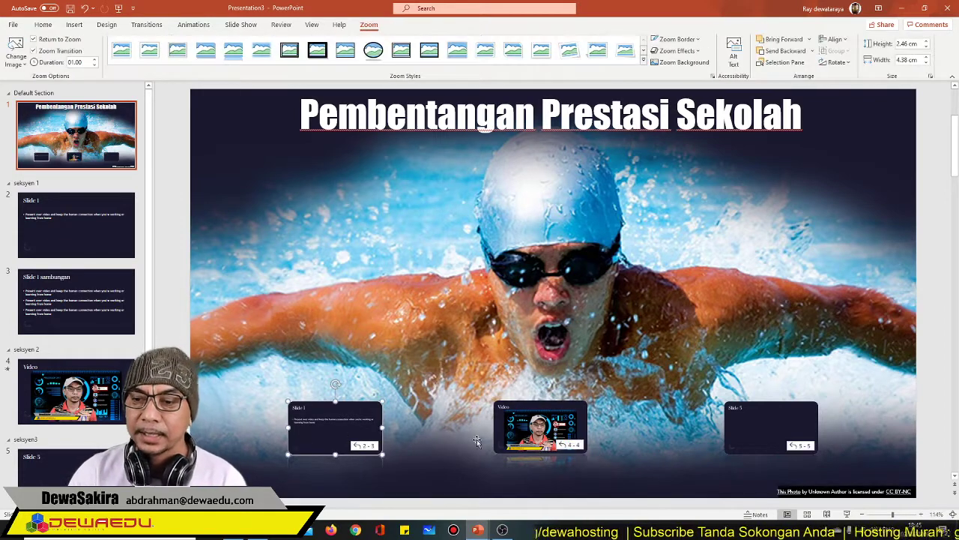
pyautogui.click(527, 444)
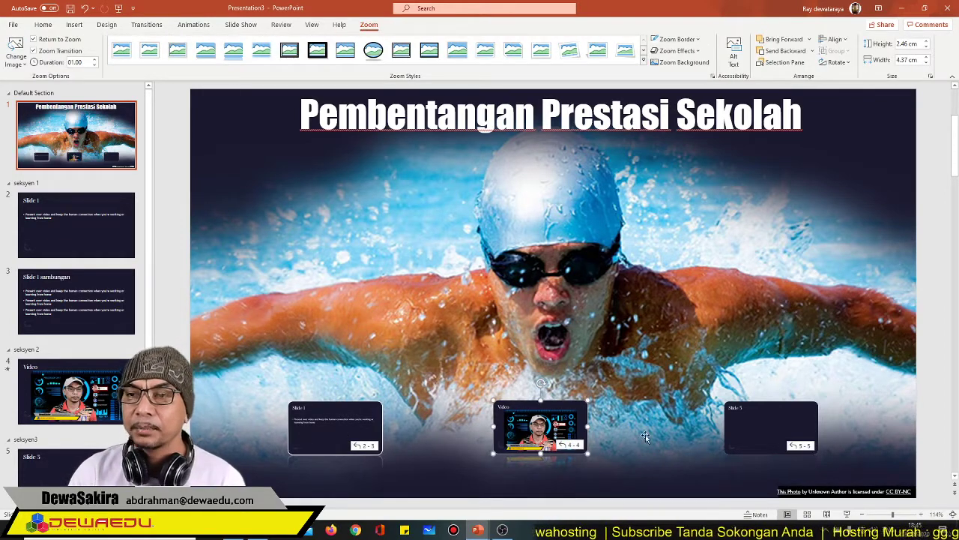
pyautogui.click(769, 440)
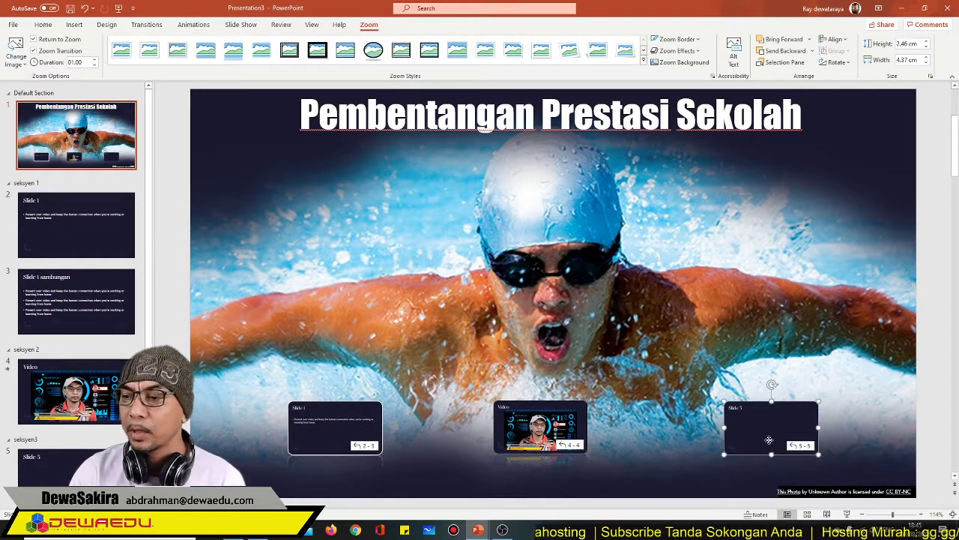
pyautogui.click(581, 442)
pyautogui.click(320, 443)
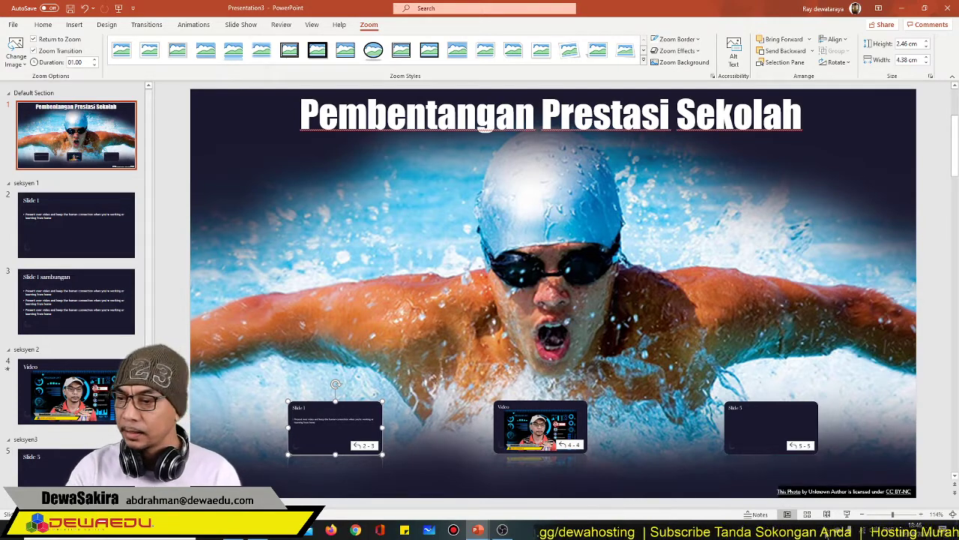
pyautogui.click(847, 517)
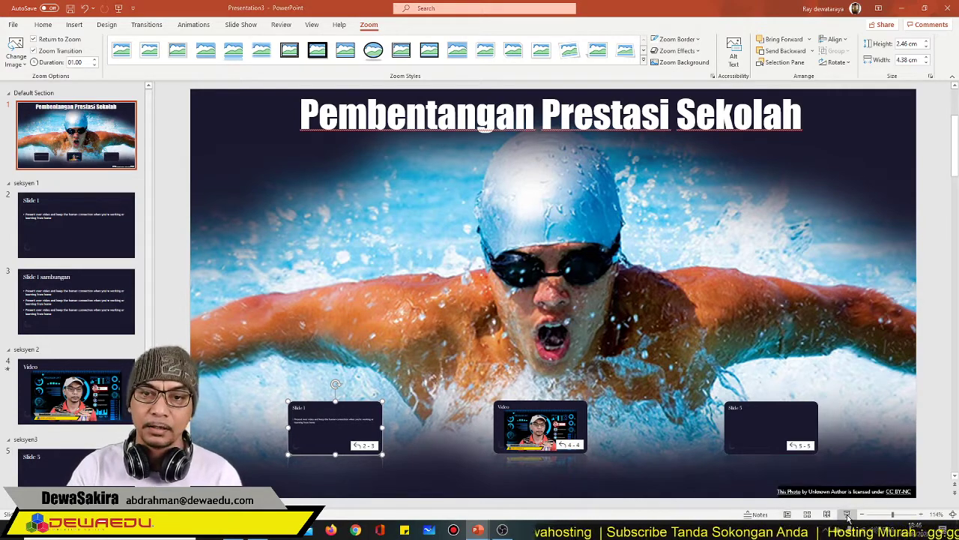
pyautogui.click(175, 16)
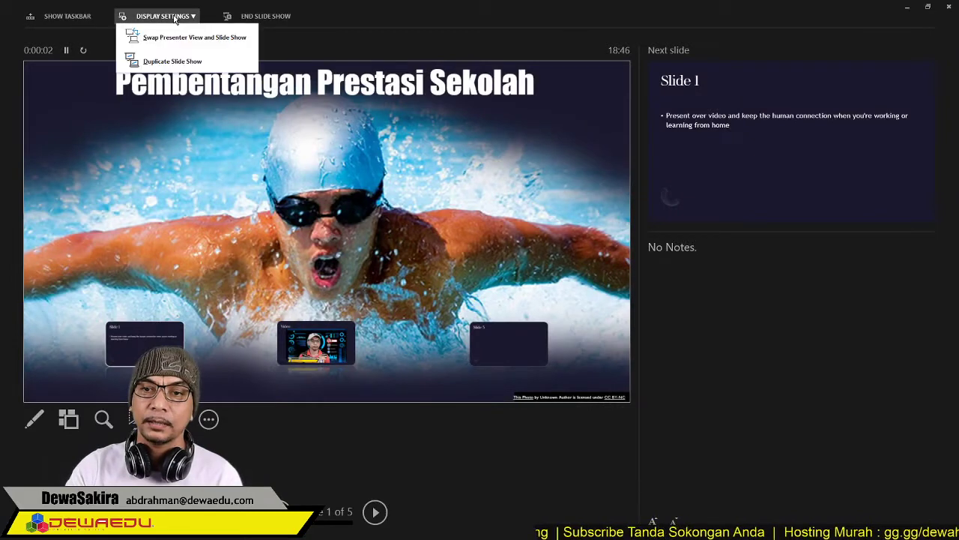
pyautogui.click(168, 35)
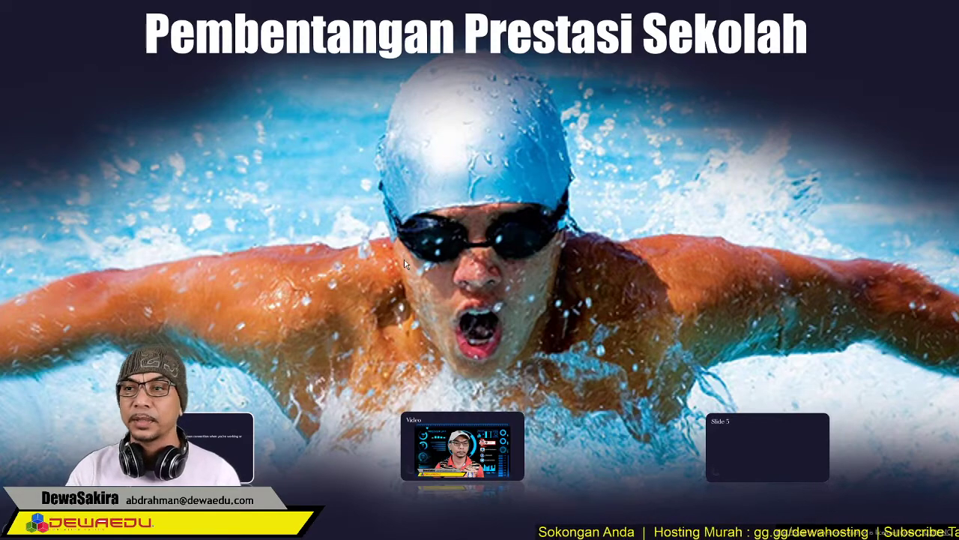
pyautogui.click(209, 445)
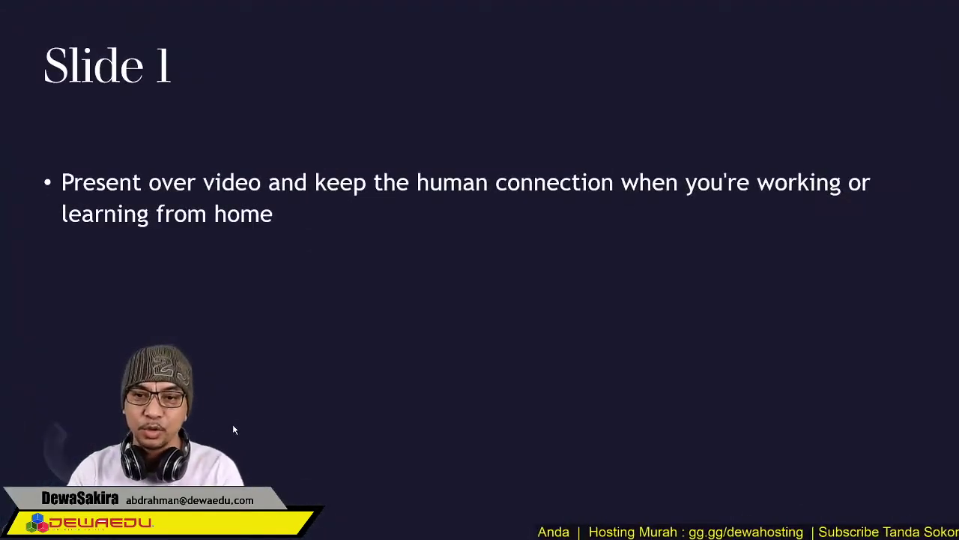
pyautogui.click(241, 421)
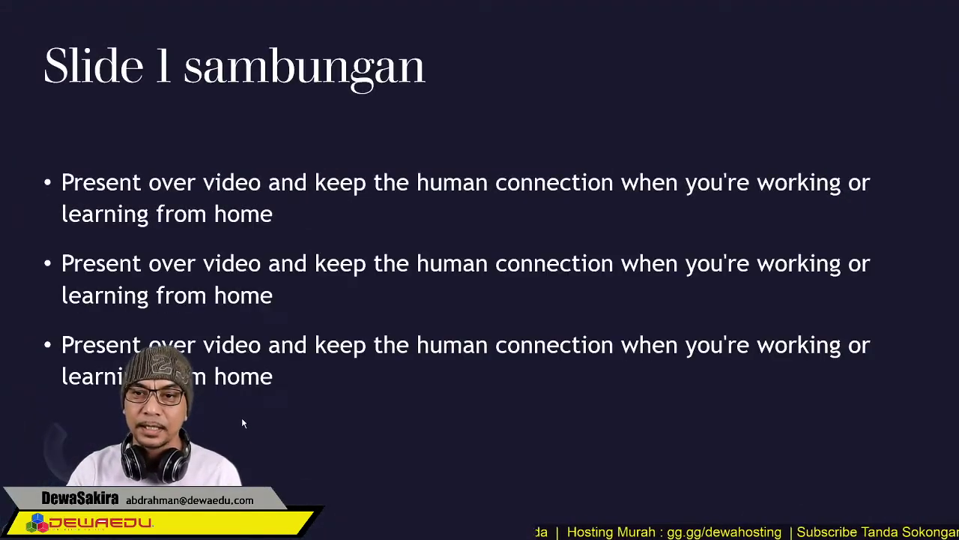
pyautogui.click(503, 434)
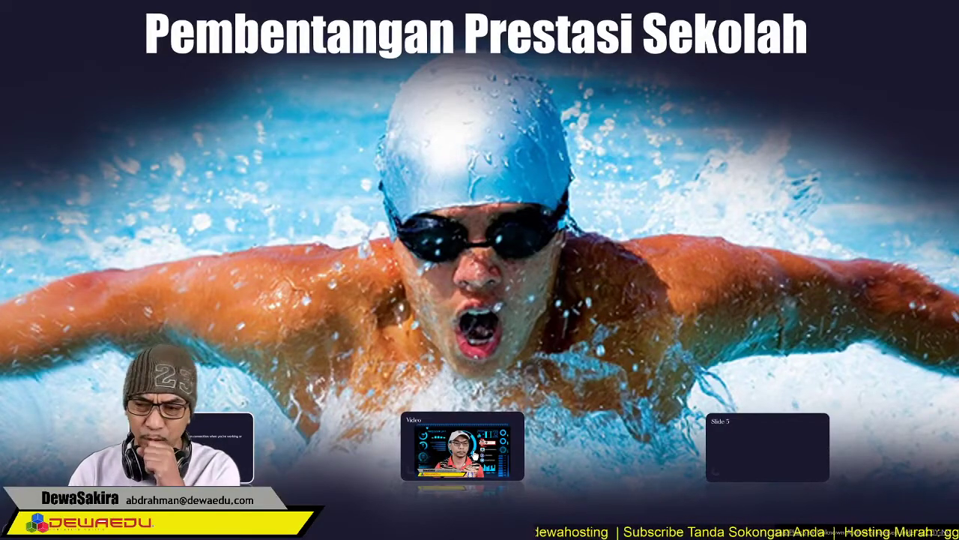
pyautogui.click(471, 454)
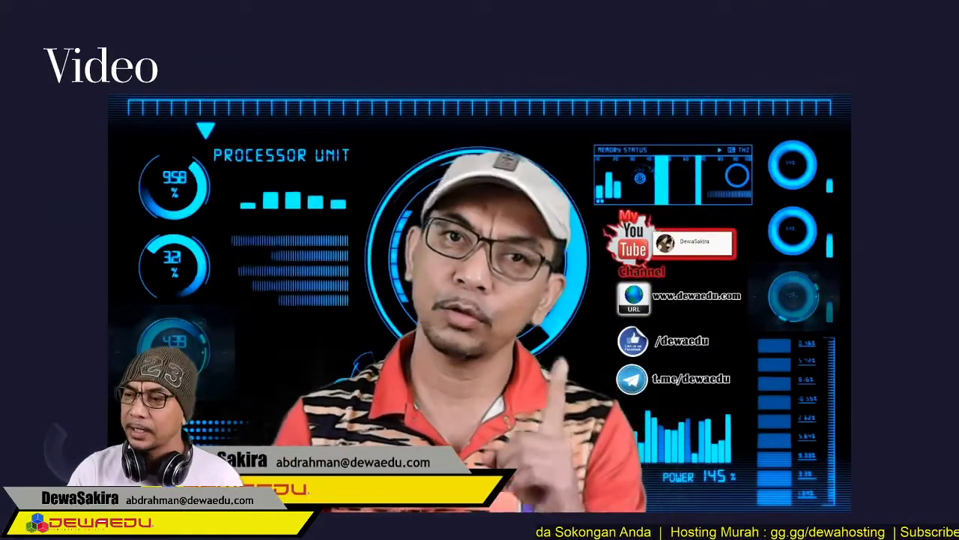
pyautogui.click(894, 331)
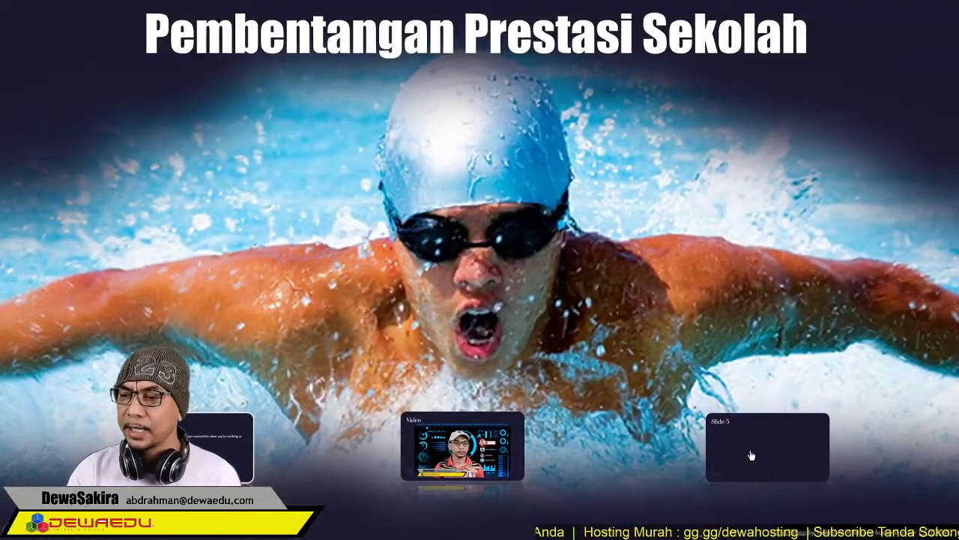
pyautogui.click(751, 455)
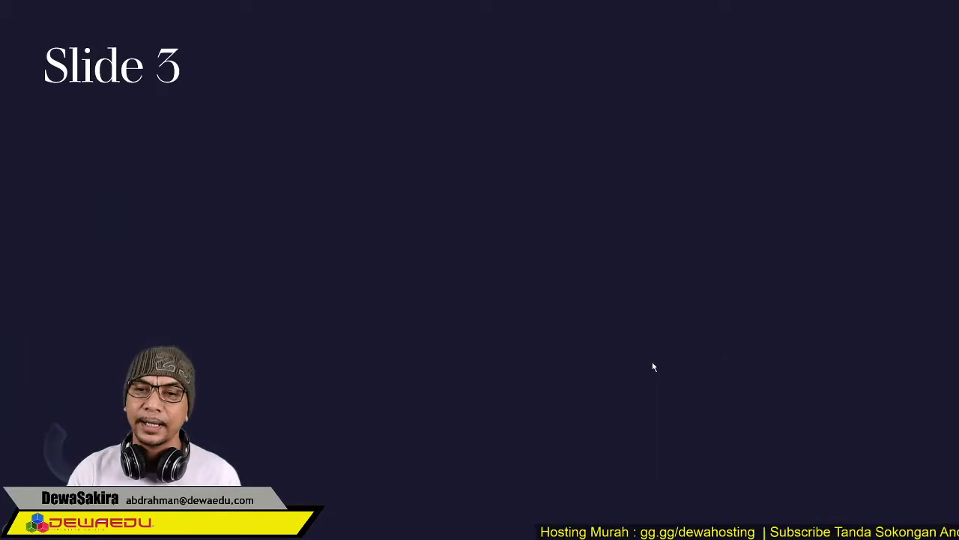
pyautogui.click(653, 366)
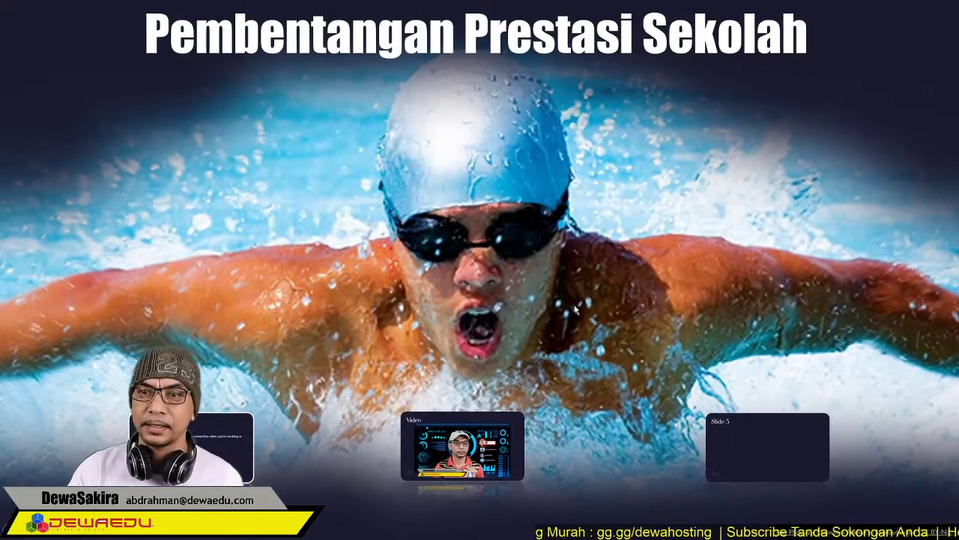
pyautogui.press('Escape')
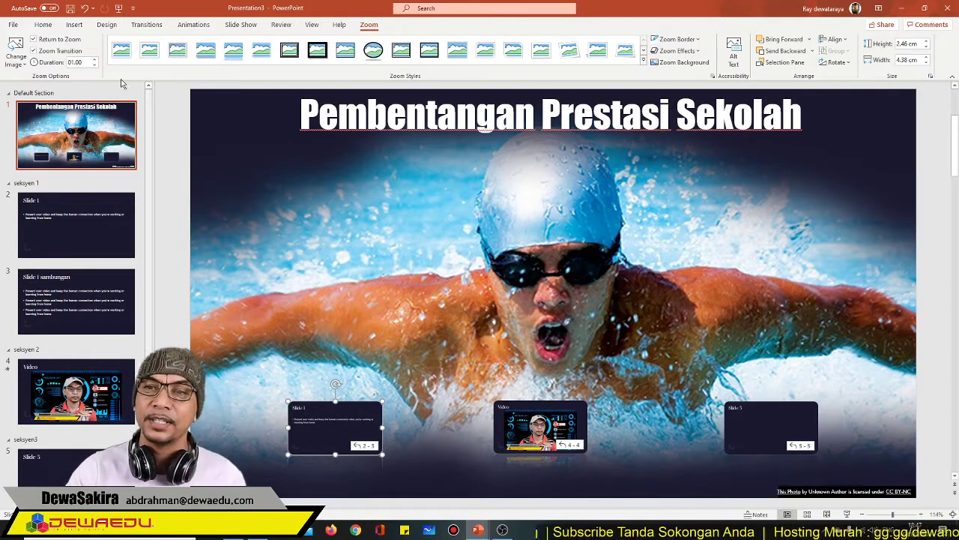
# - Bring up the Insert commands for adding content to the title slide
pyautogui.click(73, 25)
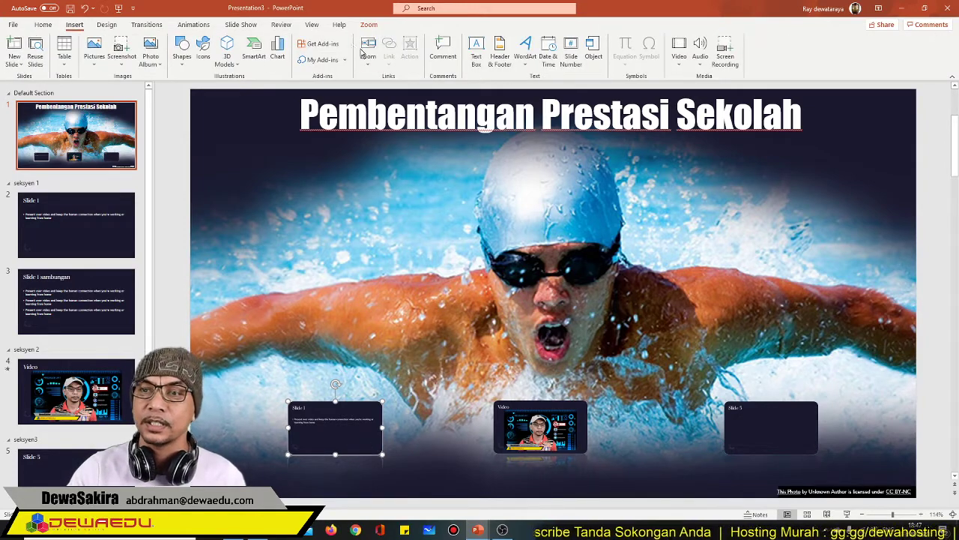